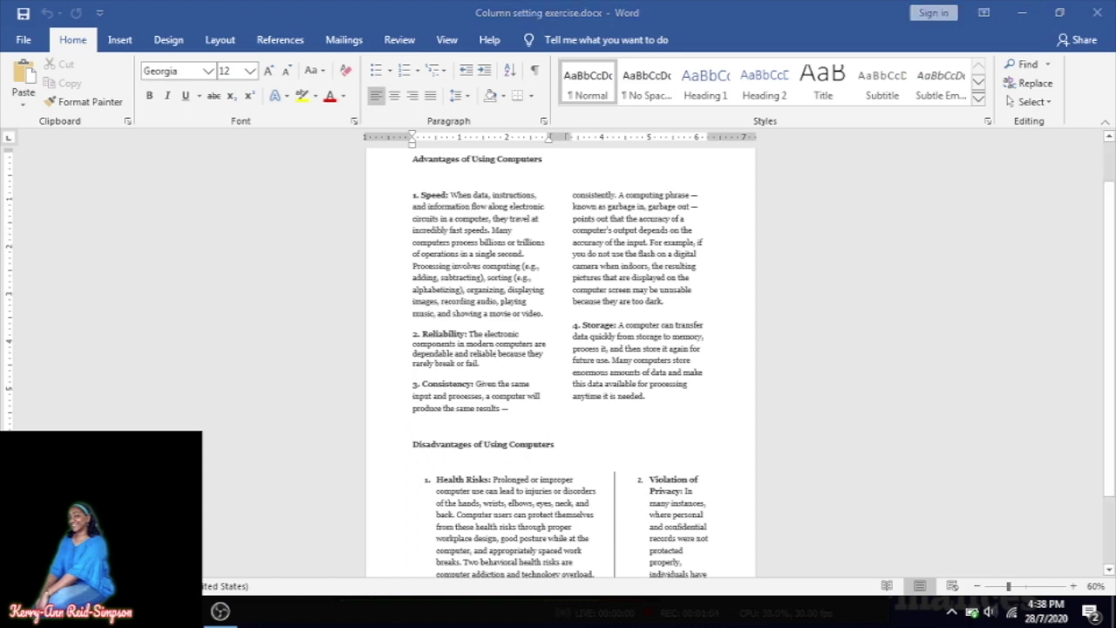
# Examine the heading and column layout of the Advantages of Using Computers section in the exercise document
pyautogui.click(497, 353)
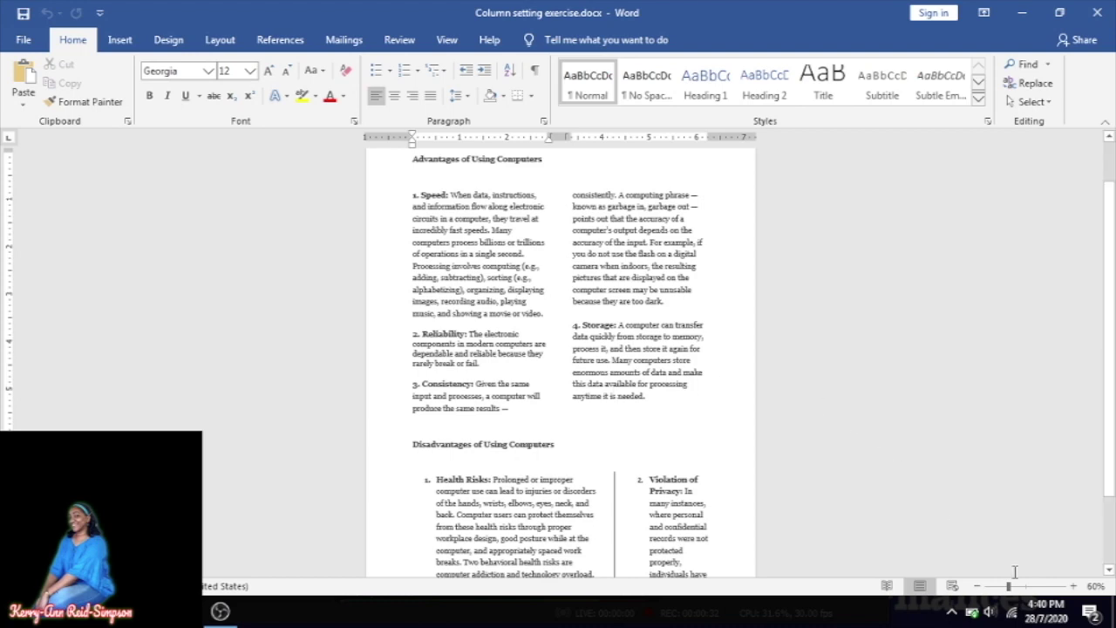
pyautogui.click(1073, 590)
pyautogui.click(1073, 589)
pyautogui.click(1073, 590)
pyautogui.click(1072, 589)
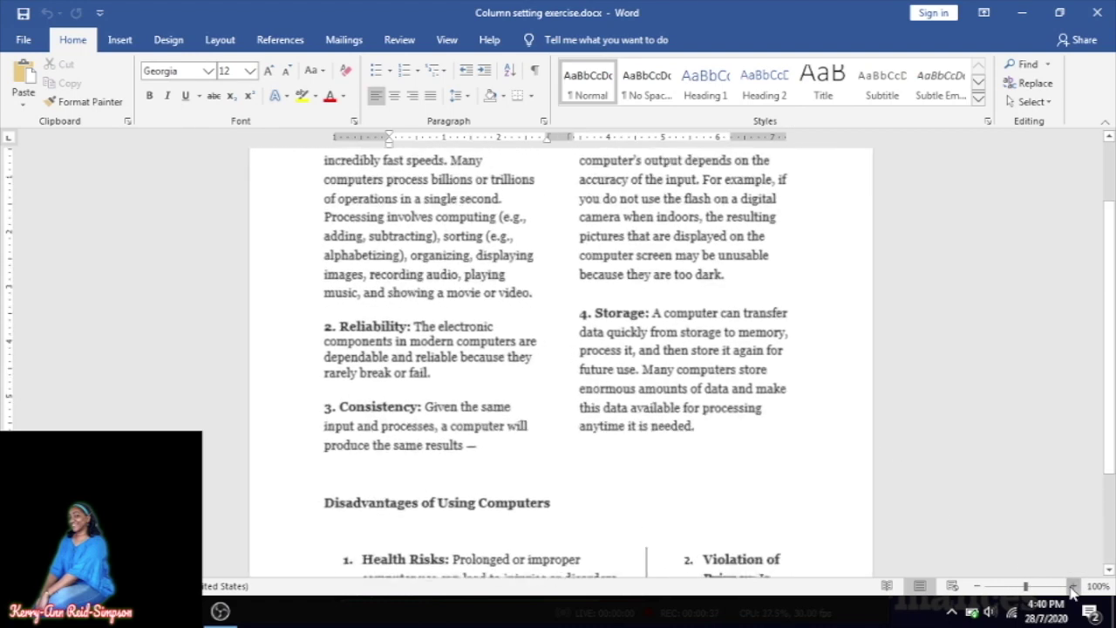
pyautogui.click(1072, 589)
pyautogui.click(1073, 590)
pyautogui.click(1073, 589)
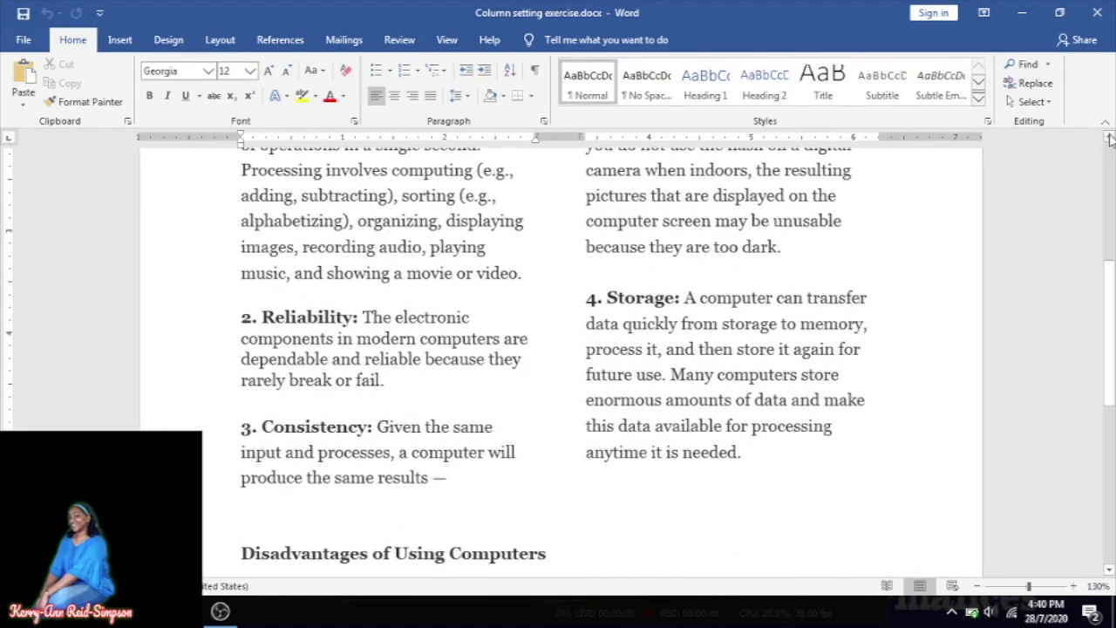
pyautogui.click(1109, 138)
pyautogui.click(1110, 138)
pyautogui.click(1109, 138)
pyautogui.click(1109, 138)
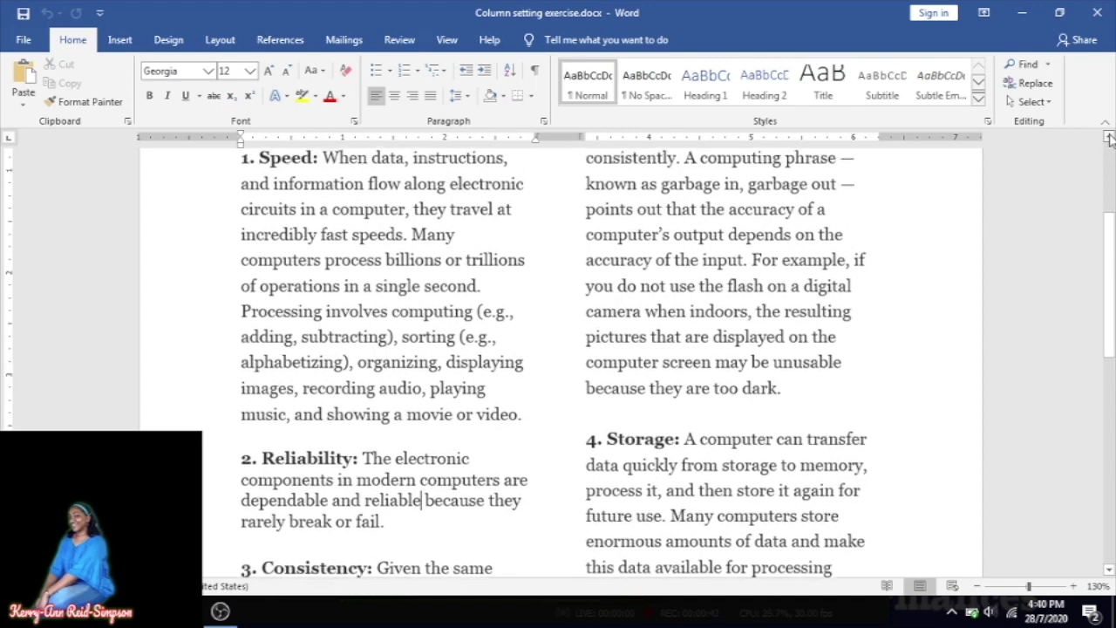
pyautogui.click(1110, 138)
pyautogui.click(1110, 137)
pyautogui.click(1110, 138)
pyautogui.click(1109, 138)
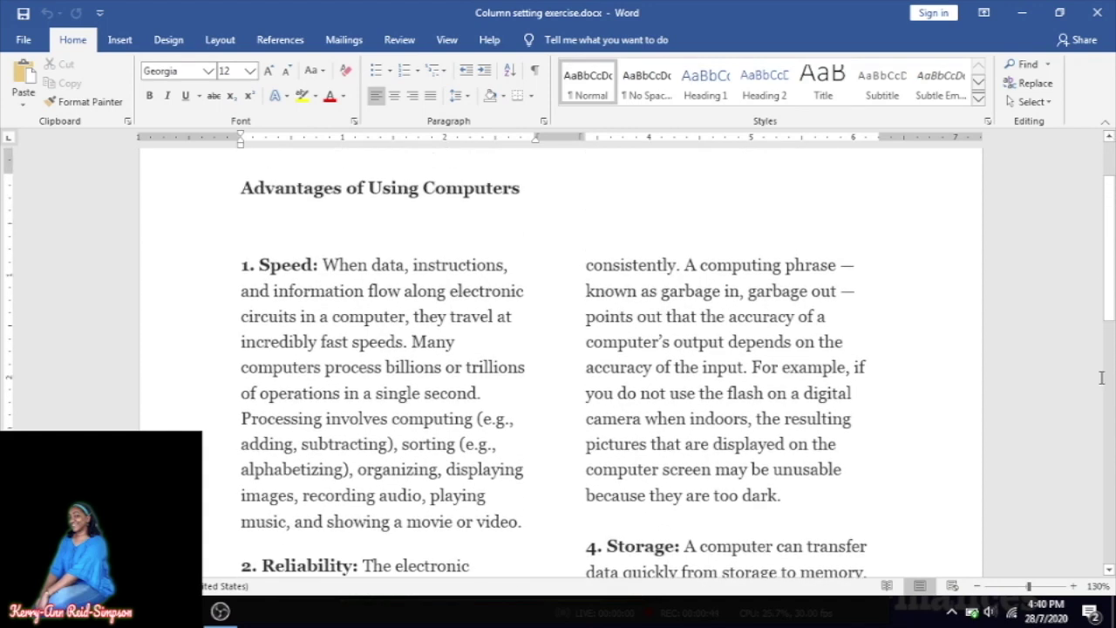
pyautogui.click(1109, 572)
pyautogui.click(1109, 571)
pyautogui.click(1110, 572)
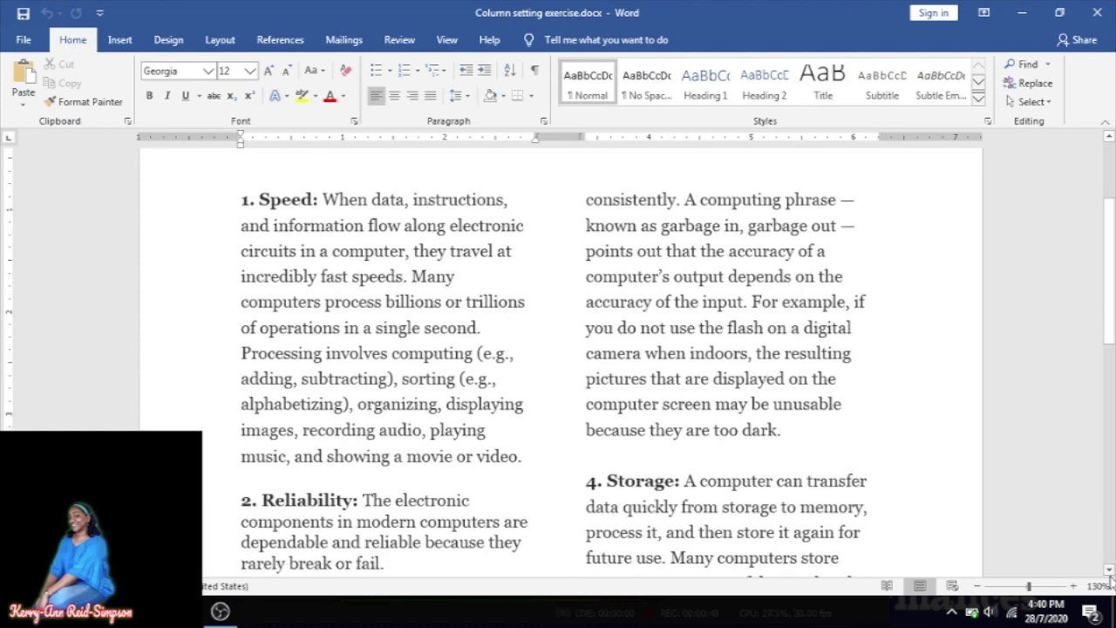
pyautogui.click(978, 586)
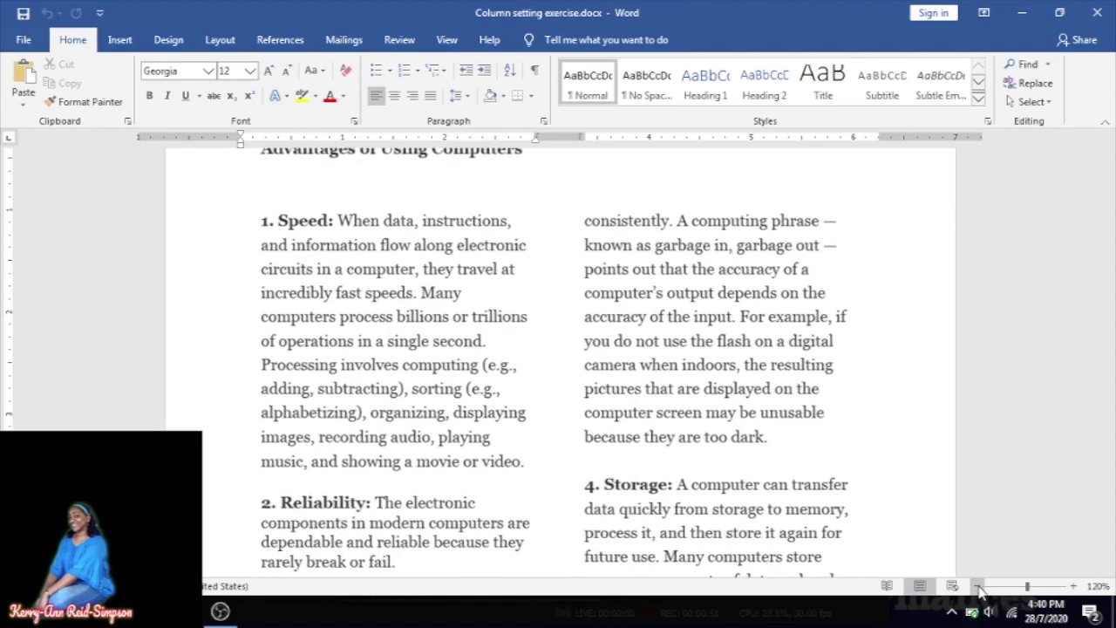
pyautogui.click(978, 586)
pyautogui.click(978, 586)
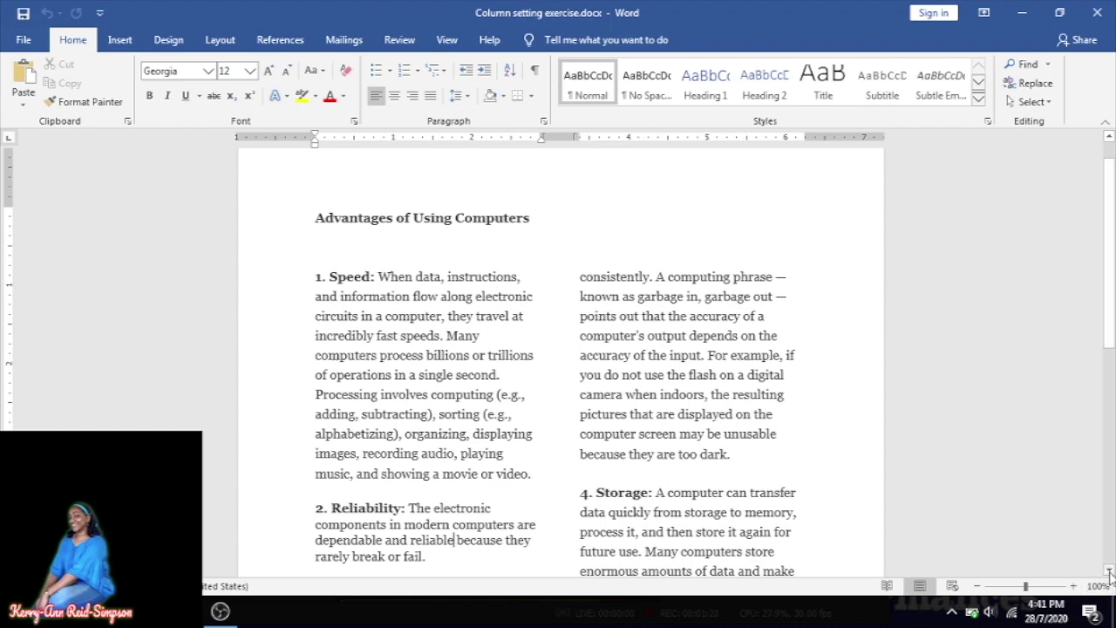
# Examine the column layout of the Disadvantages of Using Computers section, and return to the start of the document
pyautogui.click(1109, 572)
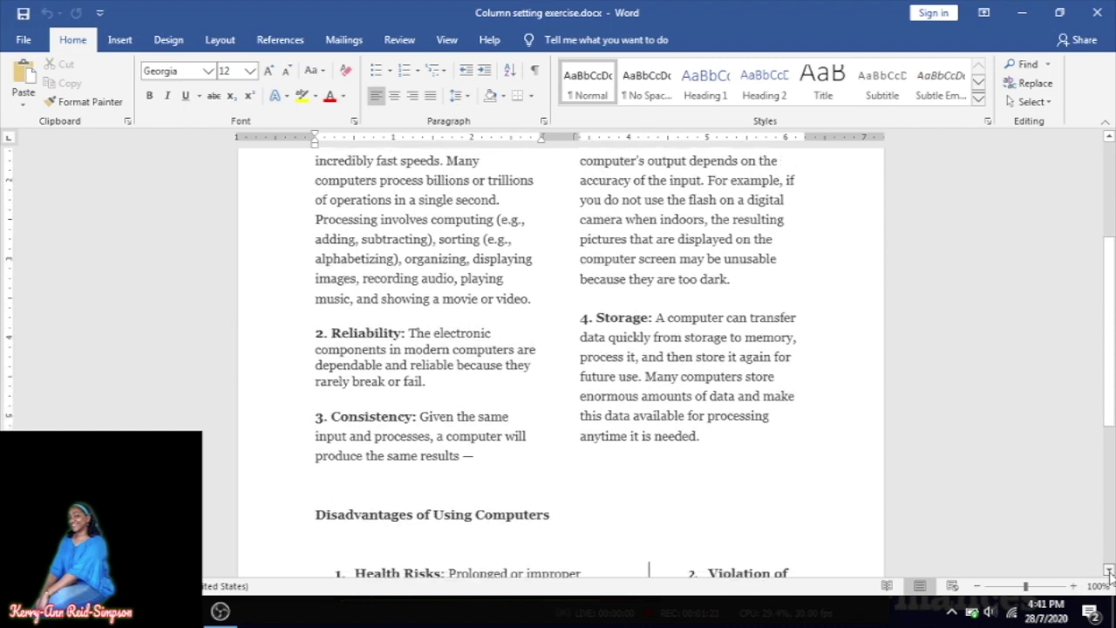
pyautogui.scroll(-5, 1109, 572)
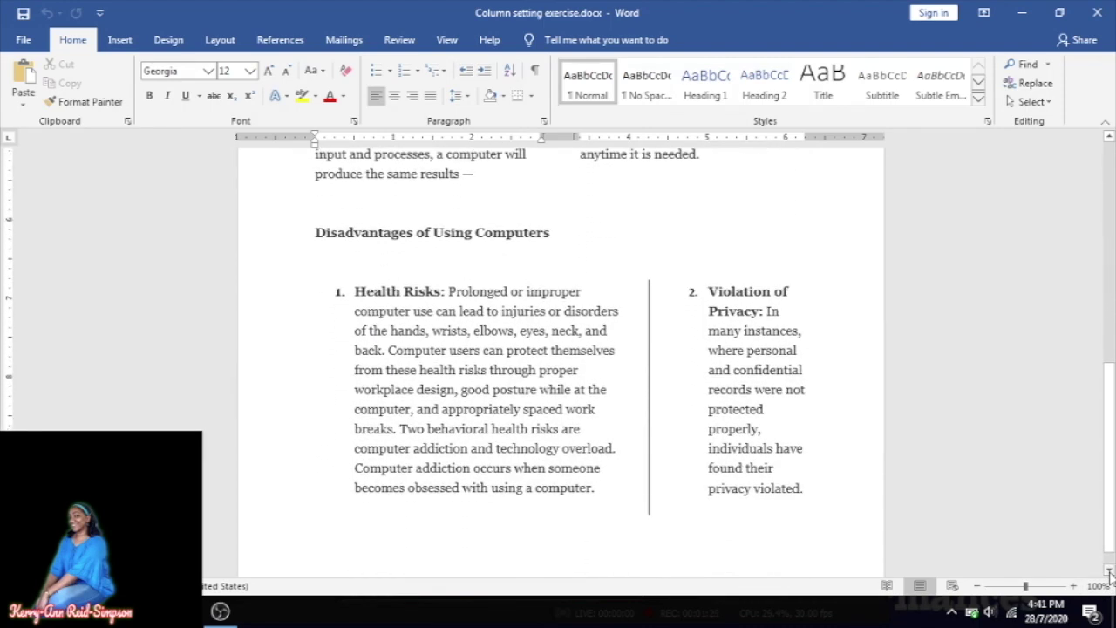
pyautogui.click(1110, 572)
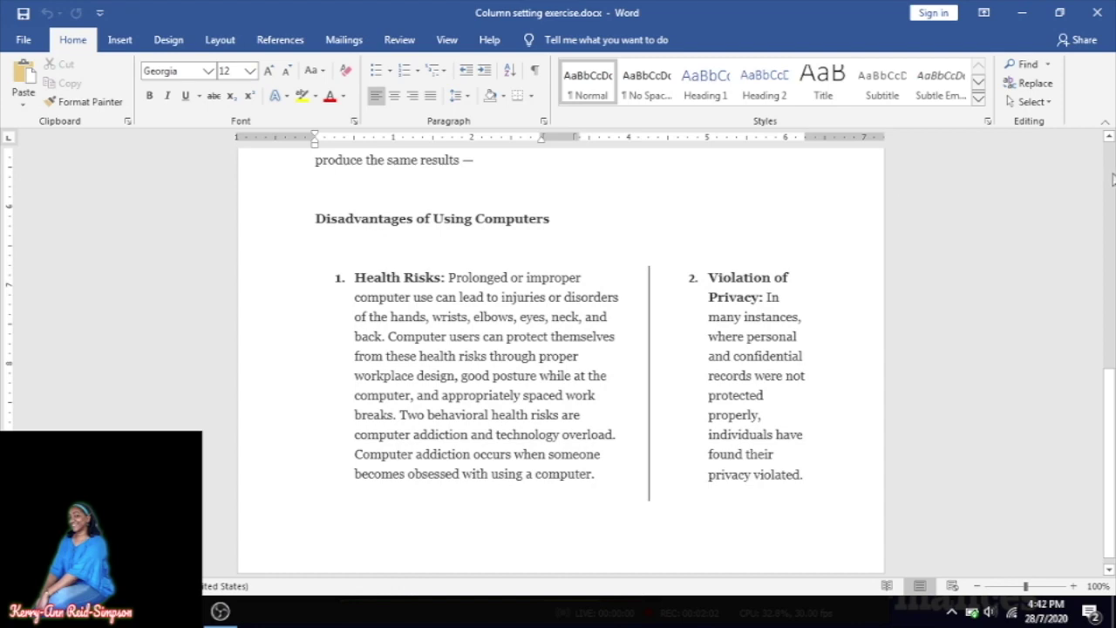
pyautogui.scroll(5, 1112, 145)
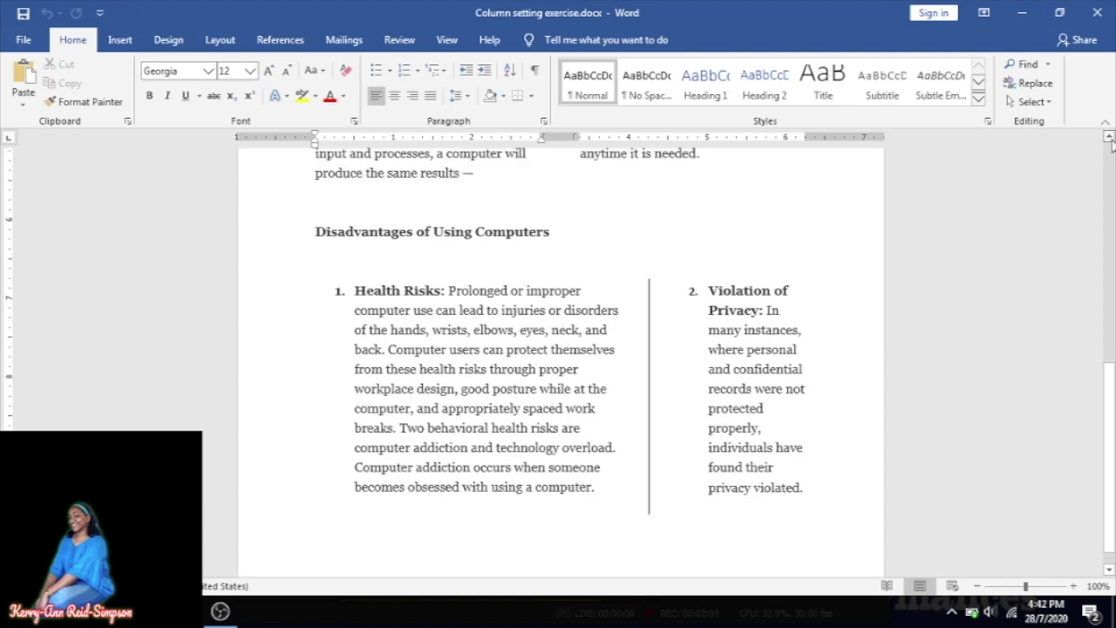
pyautogui.scroll(4, 1112, 145)
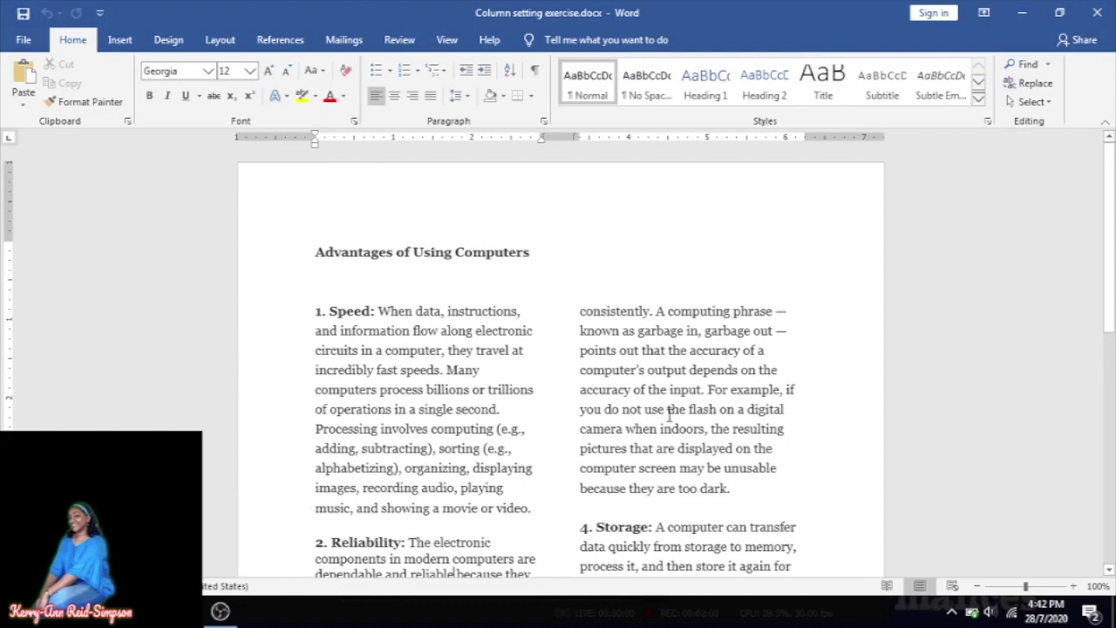
# Switch to the blank document Document1 and set its zoom to 100%
pyautogui.click(364, 610)
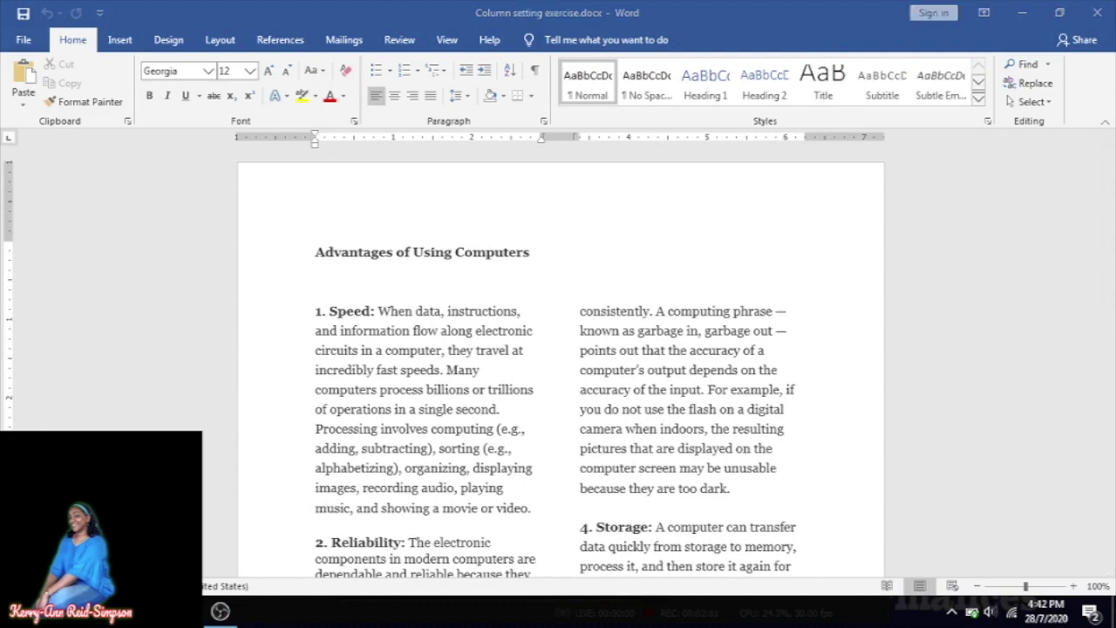
pyautogui.click(243, 540)
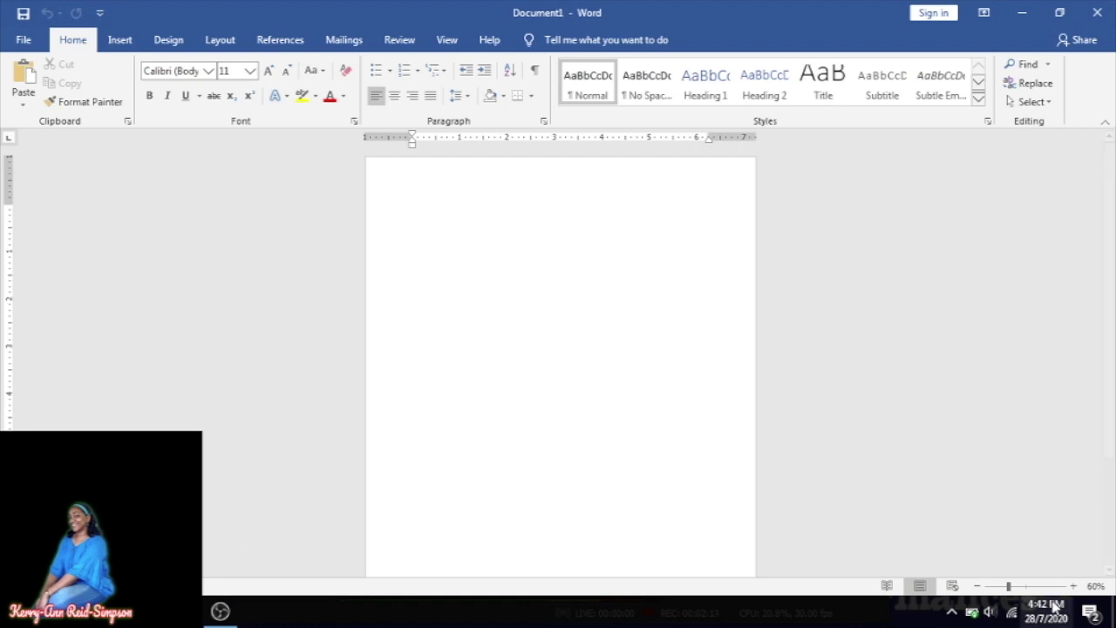
pyautogui.click(1074, 586)
pyautogui.click(1073, 586)
pyautogui.click(1074, 586)
pyautogui.click(1073, 586)
pyautogui.click(1073, 586)
pyautogui.click(1074, 586)
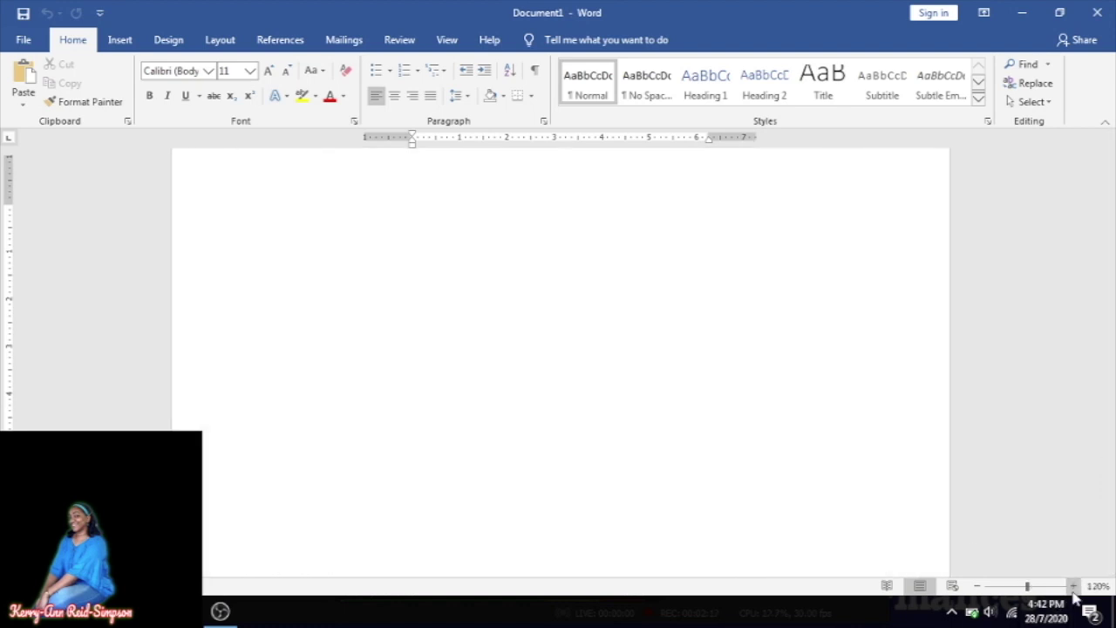
pyautogui.click(977, 587)
pyautogui.click(977, 586)
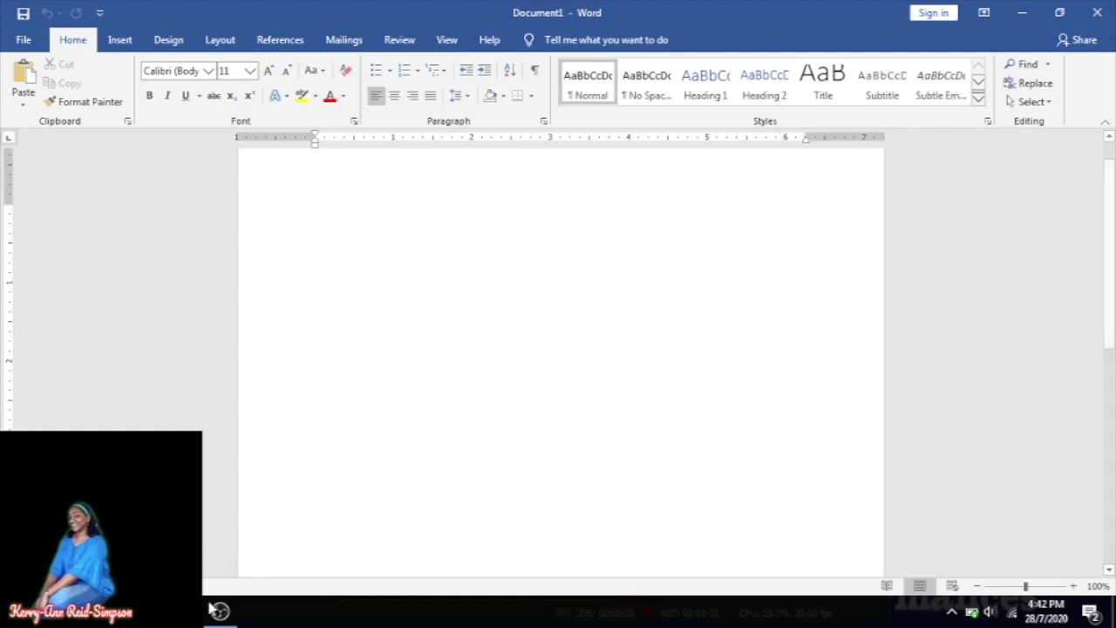
pyautogui.click(354, 612)
pyautogui.click(122, 541)
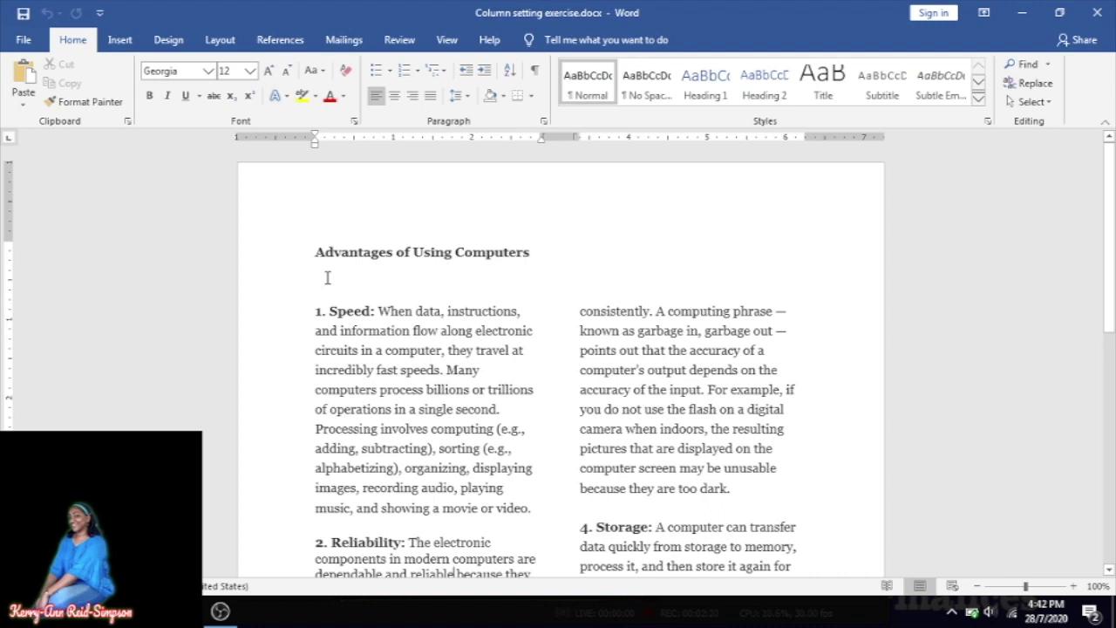
pyautogui.press('XF86AudioLowerVolume')
pyautogui.press('XF86AudioRaiseVolume')
pyautogui.press('XF86AudioRaiseVolume')
pyautogui.press('XF86AudioRaiseVolume')
pyautogui.press('XF86AudioRaiseVolume')
pyautogui.press('XF86AudioRaiseVolume')
pyautogui.press('XF86AudioRaiseVolume')
pyautogui.press('XF86AudioRaiseVolume')
pyautogui.press('XF86AudioRaiseVolume')
pyautogui.press('XF86AudioRaiseVolume')
pyautogui.press('XF86AudioRaiseVolume')
pyautogui.press('XF86AudioRaiseVolume')
pyautogui.press('XF86AudioRaiseVolume')
pyautogui.press('XF86AudioRaiseVolume')
pyautogui.press('XF86AudioRaiseVolume')
pyautogui.press('XF86AudioRaiseVolume')
pyautogui.press('XF86AudioRaiseVolume')
pyautogui.press('XF86AudioRaiseVolume')
pyautogui.press('XF86AudioRaiseVolume')
pyautogui.press('XF86AudioRaiseVolume')
pyautogui.press('XF86AudioRaiseVolume')
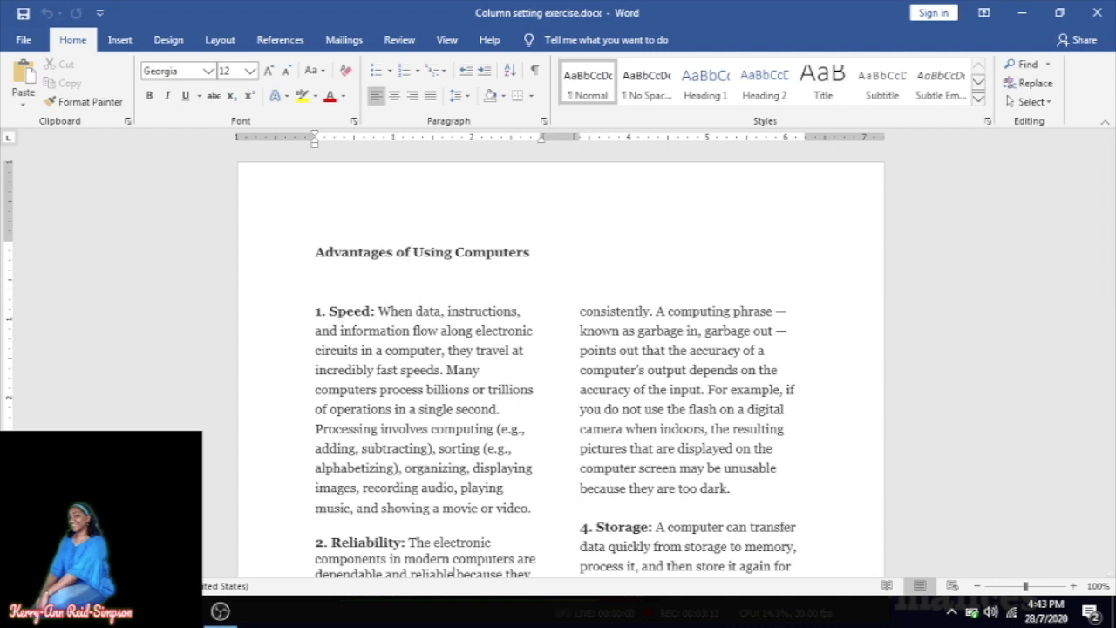
# In the blank document Document1, enter the bold heading "Advantages of Using Computers" and start a new line below it
pyautogui.moveTo(178, 610)
pyautogui.click(250, 568)
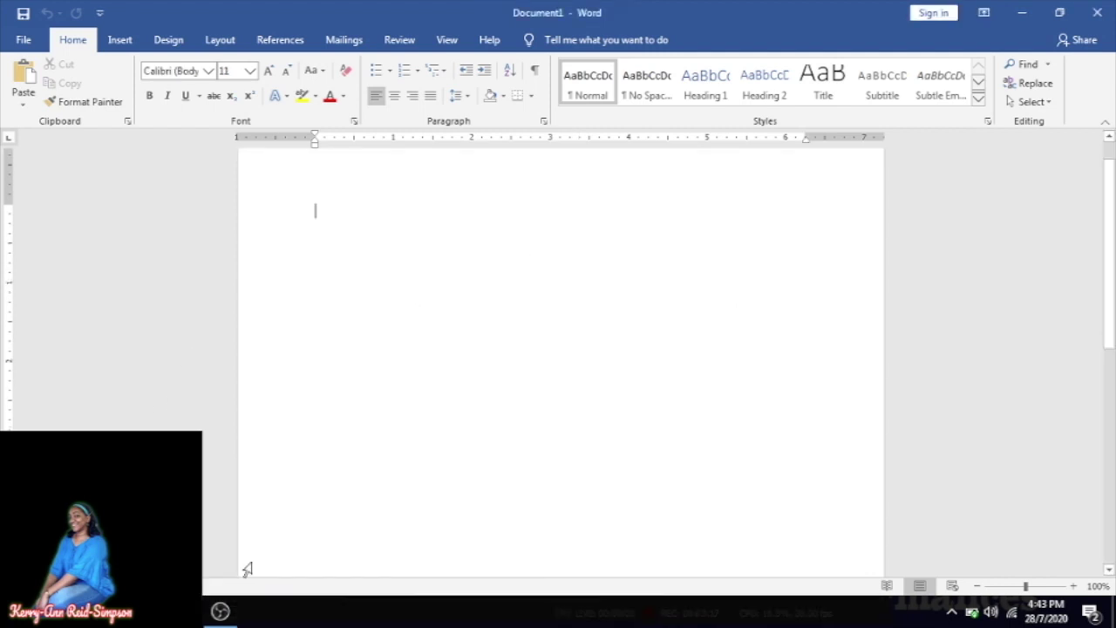
pyautogui.click(152, 97)
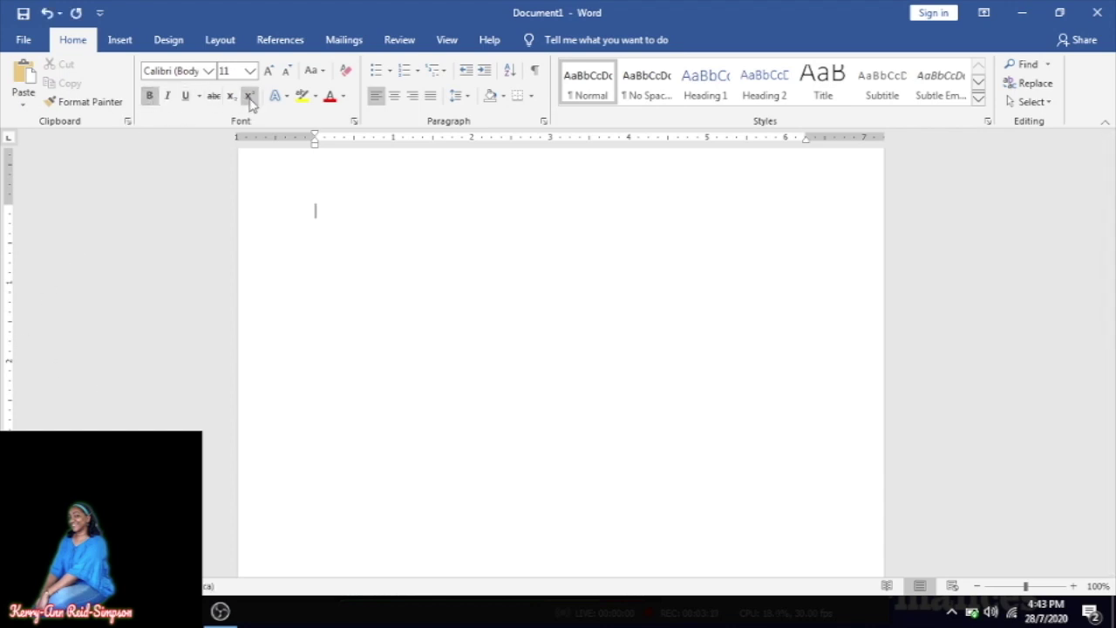
pyautogui.write('Advantages of Using')
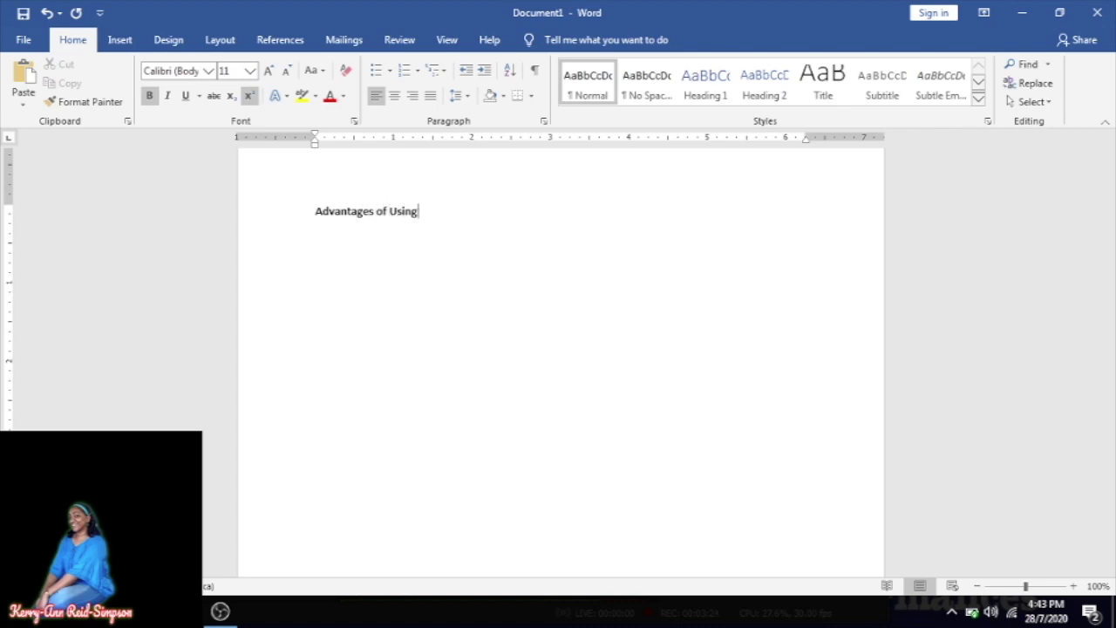
pyautogui.write(' Computers')
pyautogui.press('Return')
# Apply a two-column layout with equal widths and no line between, from this point forward, starting below the heading
pyautogui.click(220, 44)
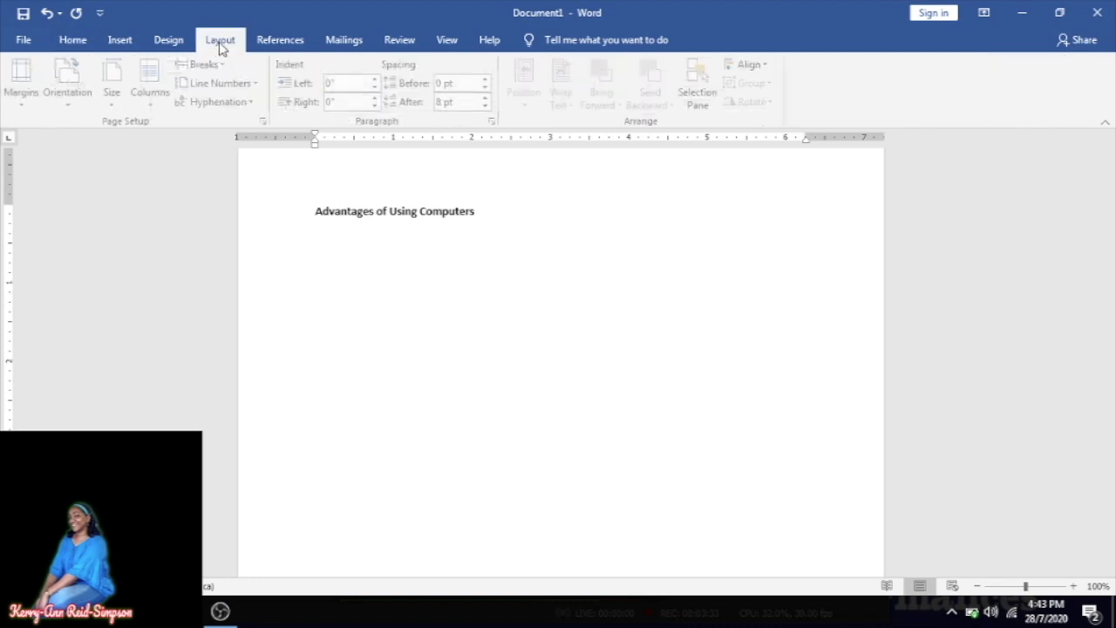
pyautogui.click(157, 96)
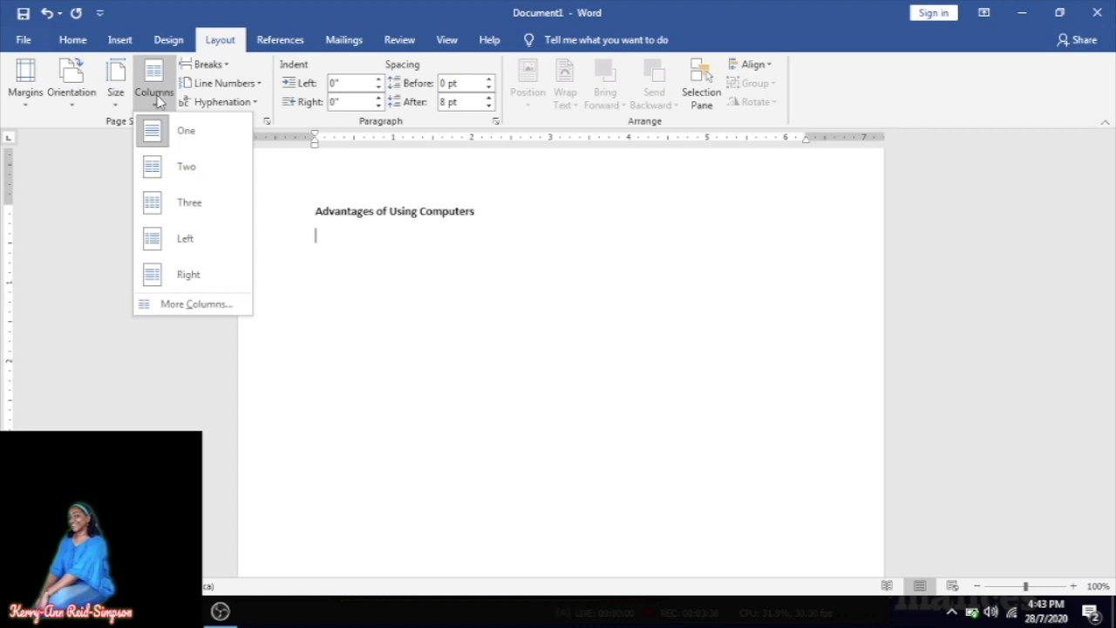
pyautogui.click(170, 307)
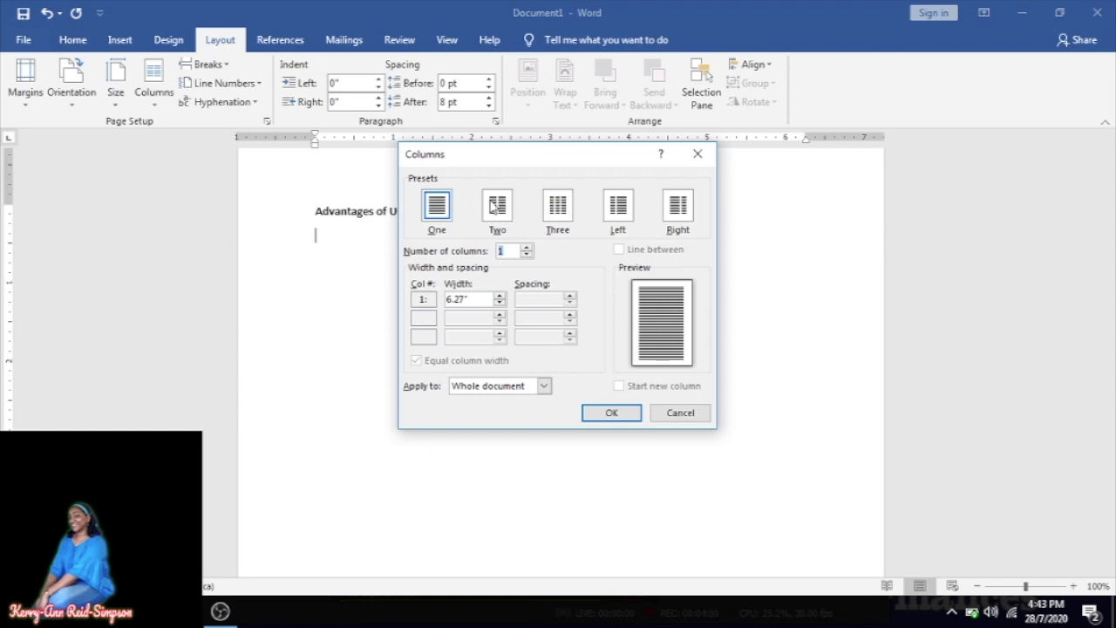
pyautogui.click(495, 206)
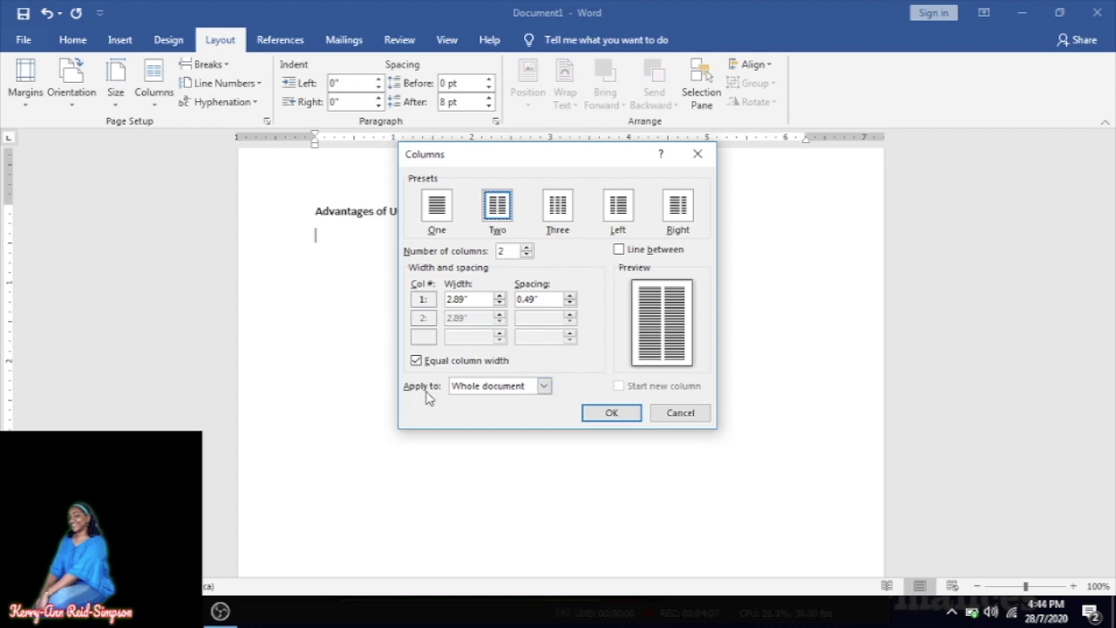
pyautogui.click(544, 387)
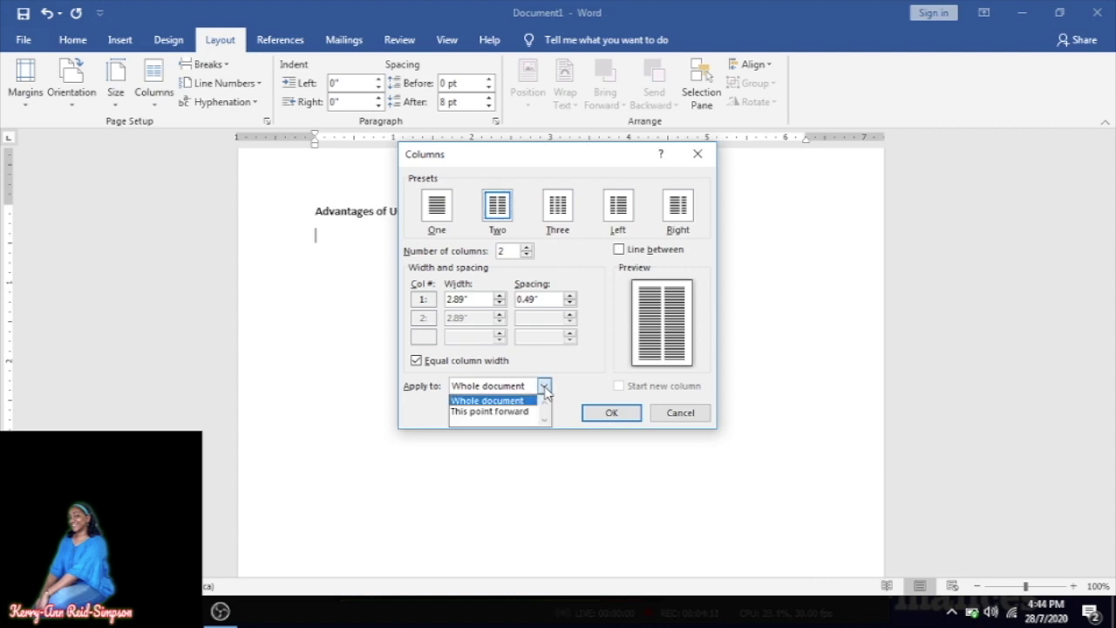
pyautogui.click(477, 413)
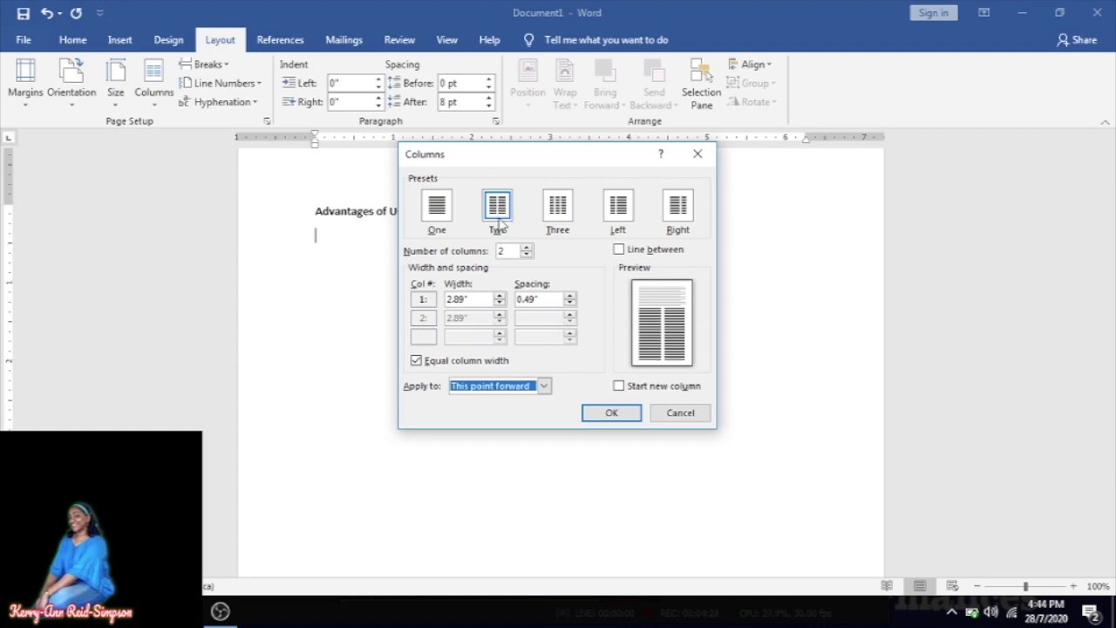
pyautogui.click(544, 386)
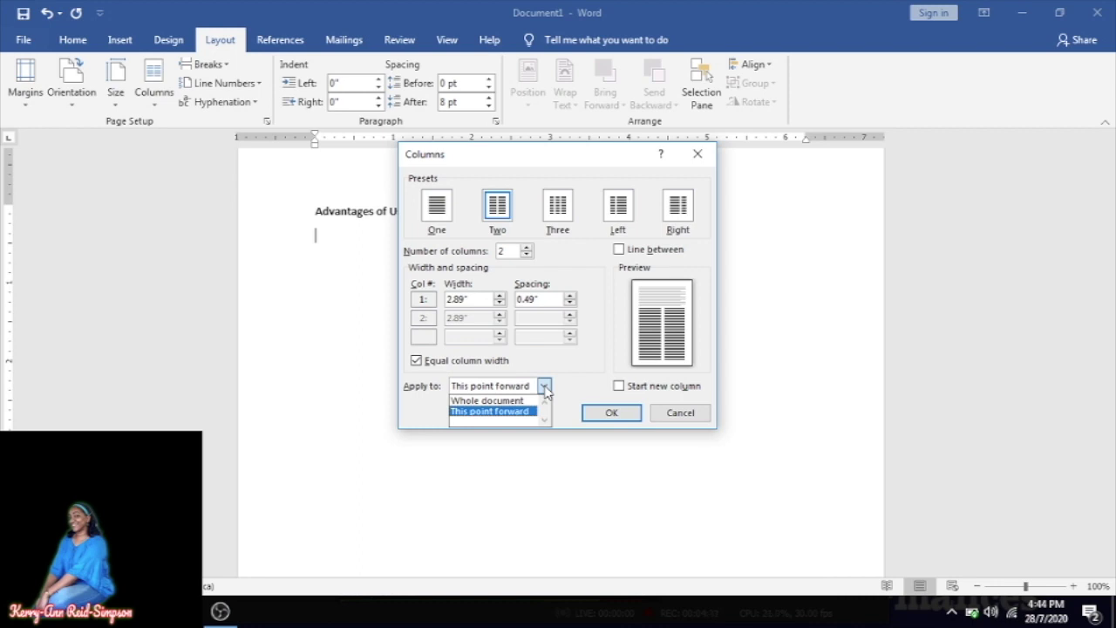
pyautogui.click(555, 170)
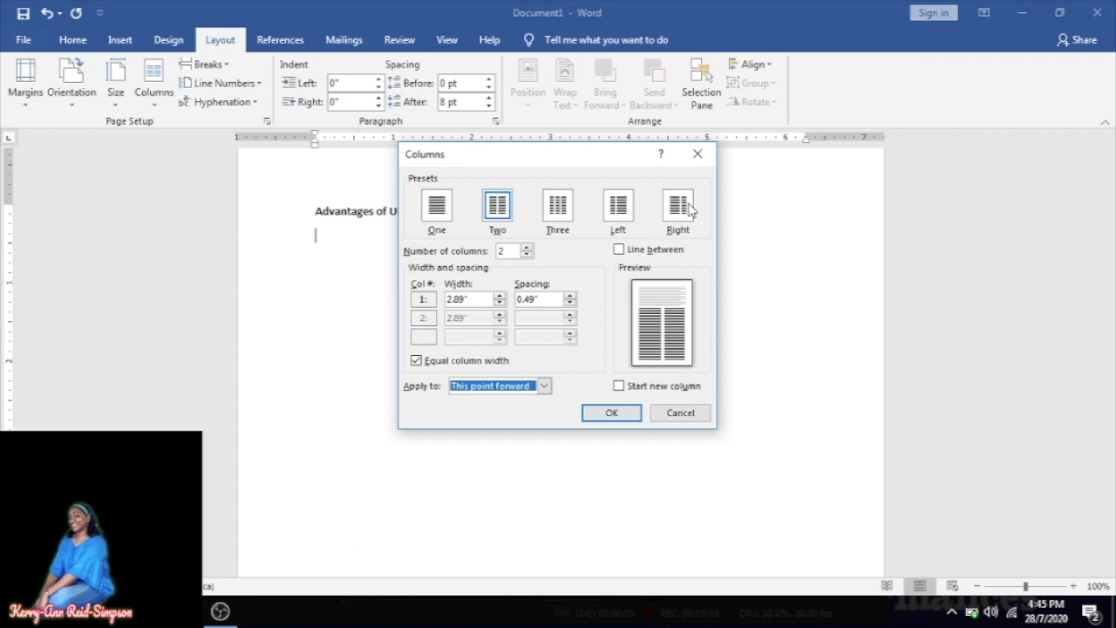
pyautogui.click(619, 251)
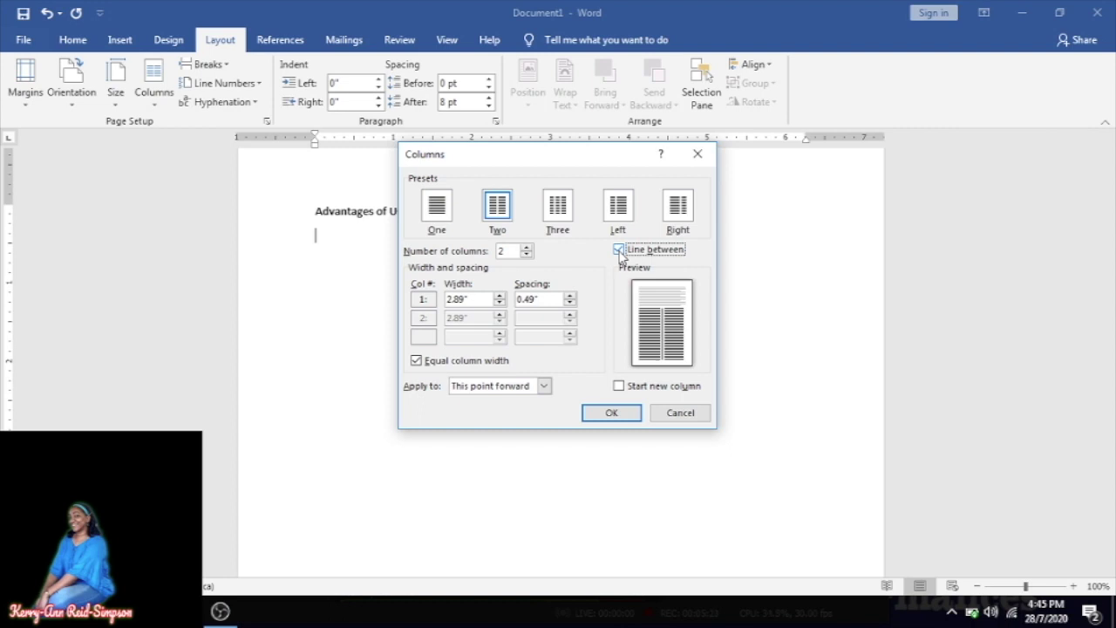
pyautogui.click(620, 251)
pyautogui.click(605, 415)
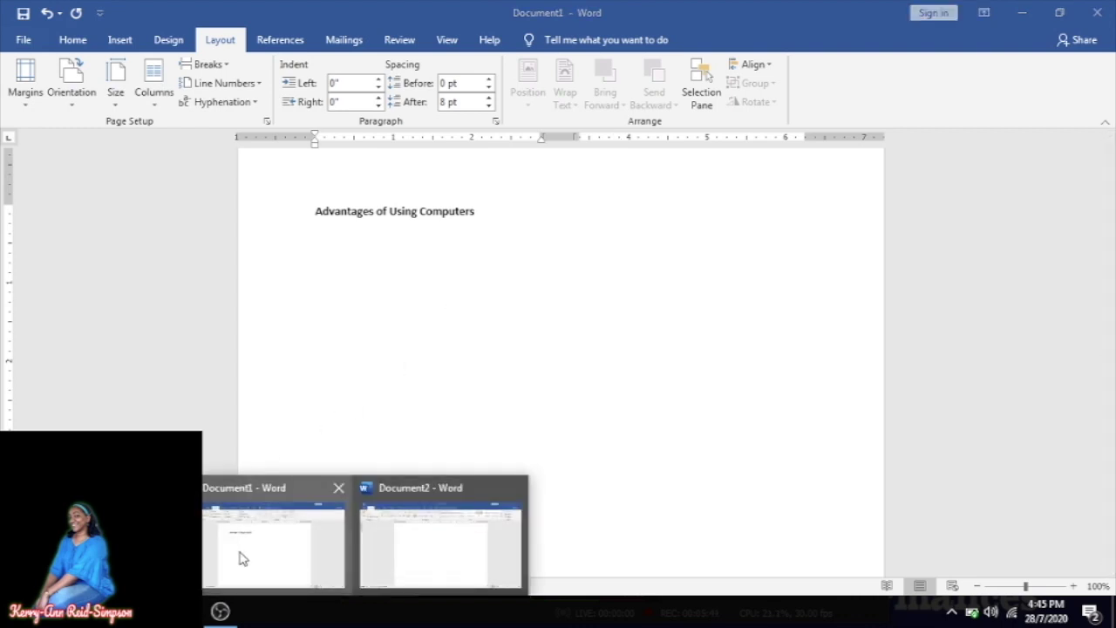
# Switch to Column setting exercise.docx and examine the two-column text of its Advantages of Using Computers section
pyautogui.click(239, 553)
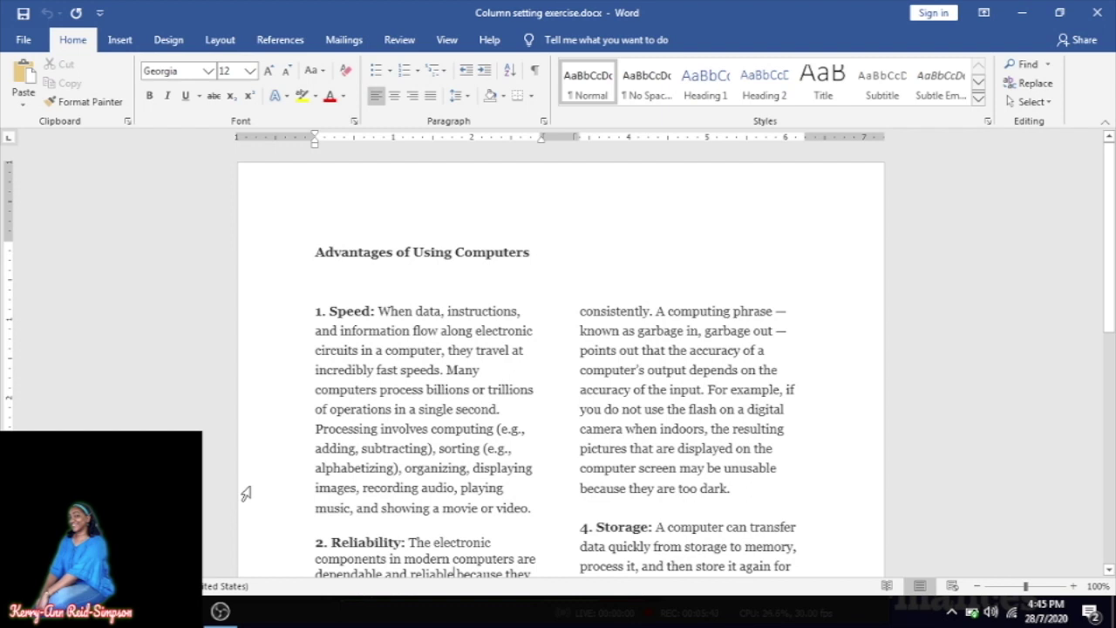
pyautogui.click(1110, 571)
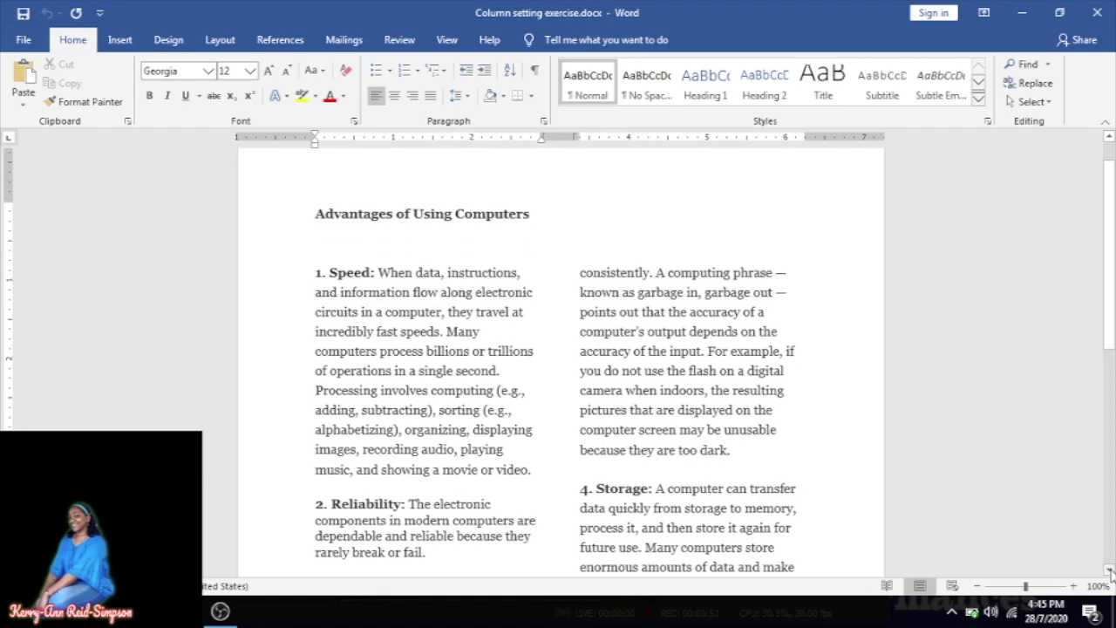
pyautogui.click(1110, 571)
pyautogui.click(1111, 571)
pyautogui.click(1110, 571)
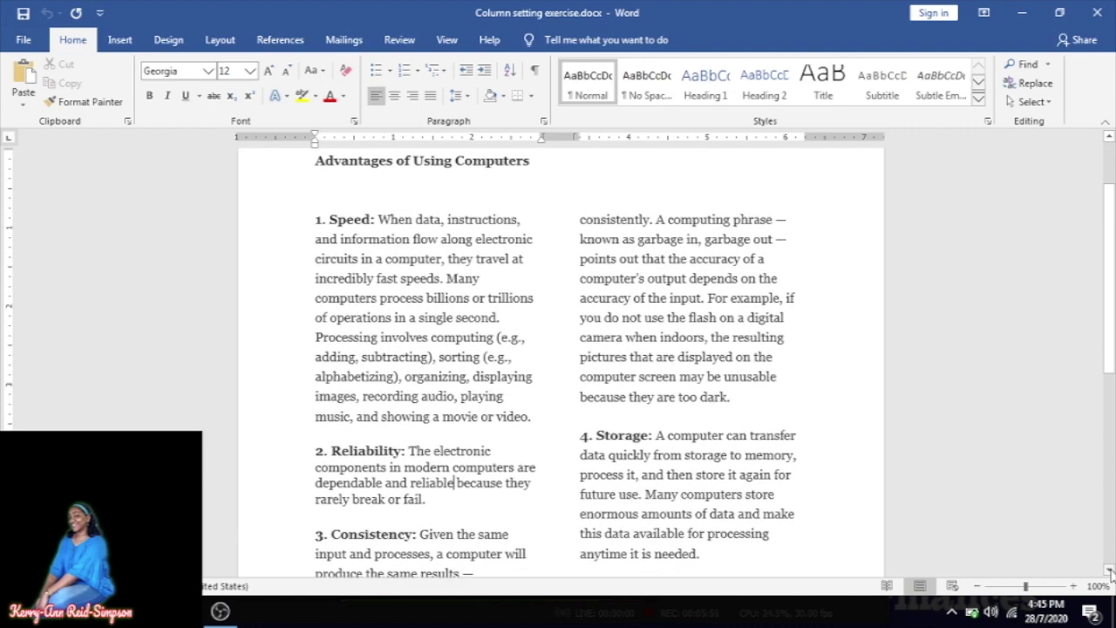
pyautogui.click(1110, 571)
pyautogui.click(1110, 571)
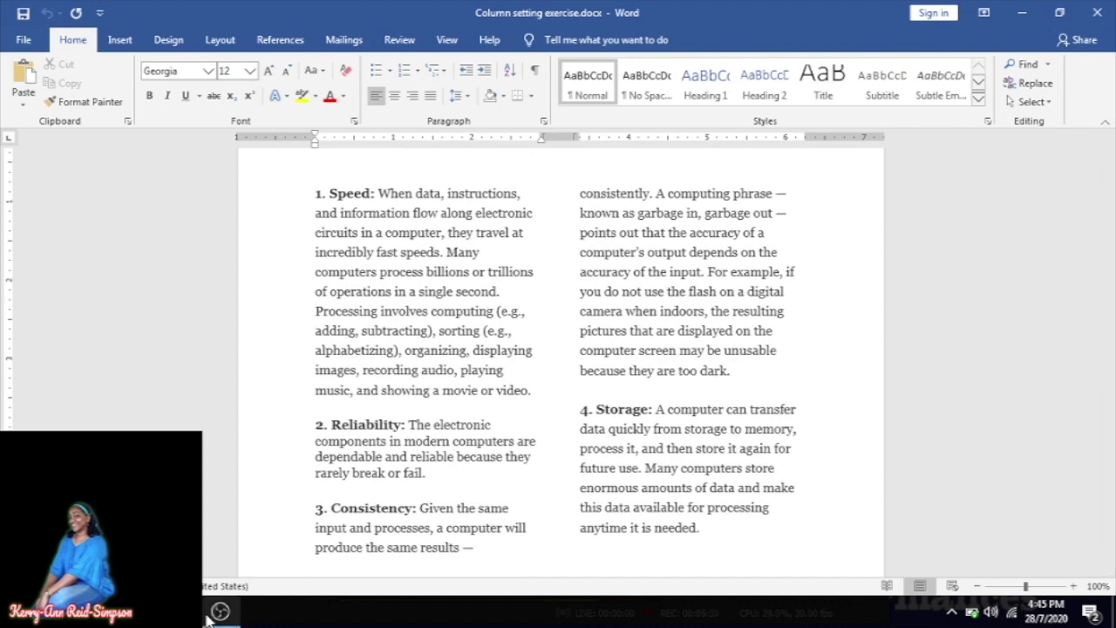
# In Document1, fill the first column below the heading with the exercise's Speed, Reliability and Consistency paragraphs, ending at "produce the same results —"
pyautogui.moveTo(364, 610)
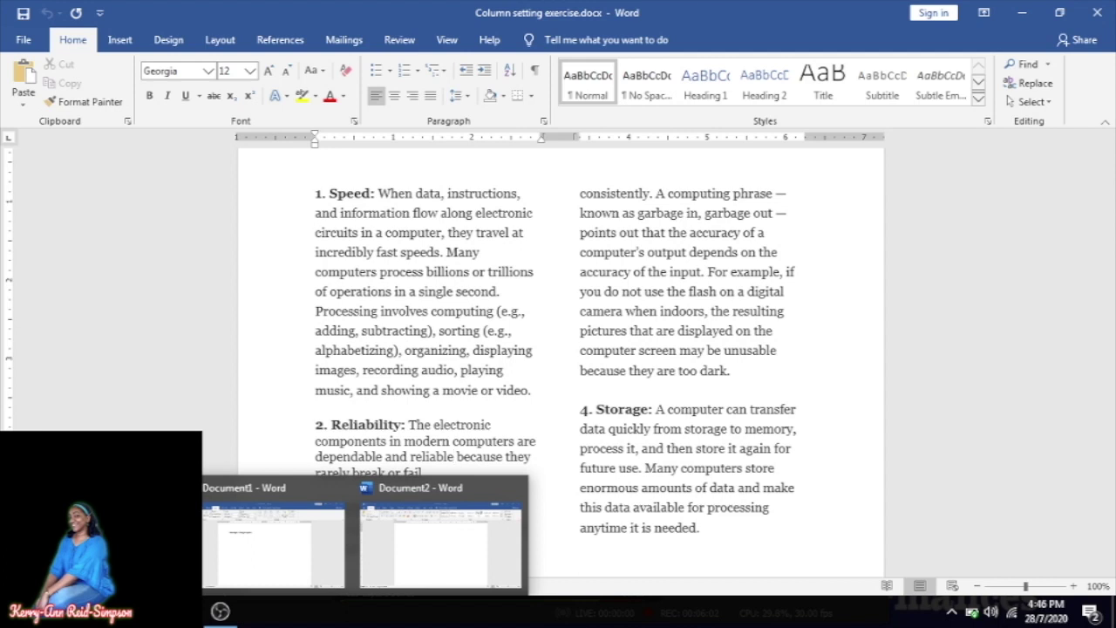
pyautogui.click(260, 567)
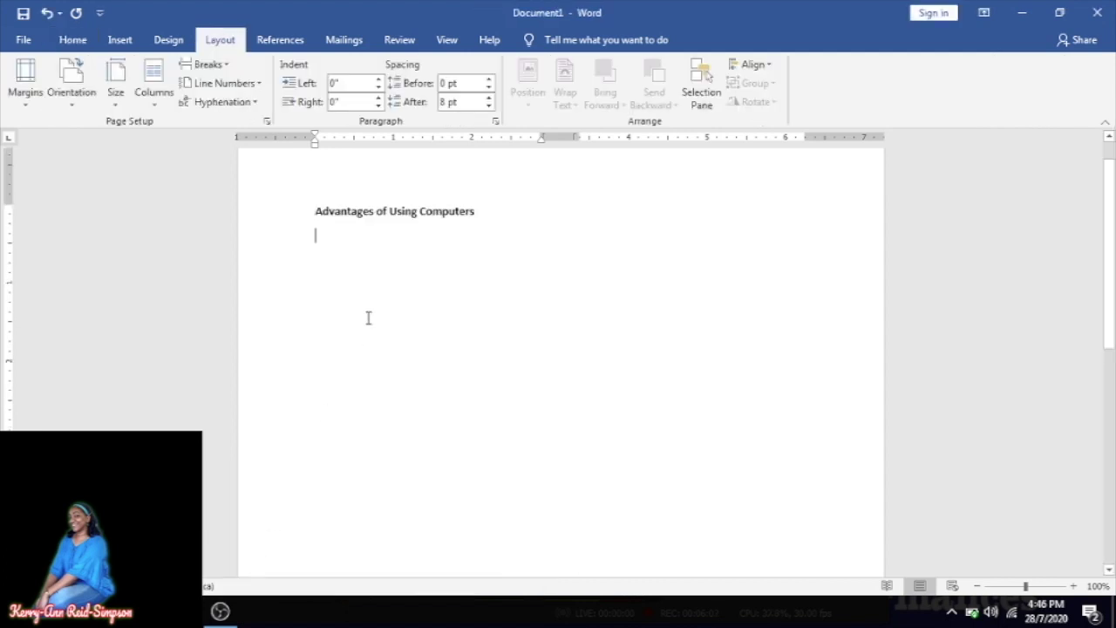
pyautogui.write('1. Speed: When data, instructions, and information flow along electronic circuits in a computer, they travel at incredibly fast speeds. Many computers process billions or trillions of operations in a single second. Processing involves computing (e.g., adding, subtracting), sorting (e.g., alphabetizing), organizing, displaying images, recording audio, playing music, and showing a movie or video. 2. Reliability: The electronic components in modern computers are dependable and reliable because they rarely break or fail. 3. Consistency: Given the same input and processes, a computer will produce the same results —')
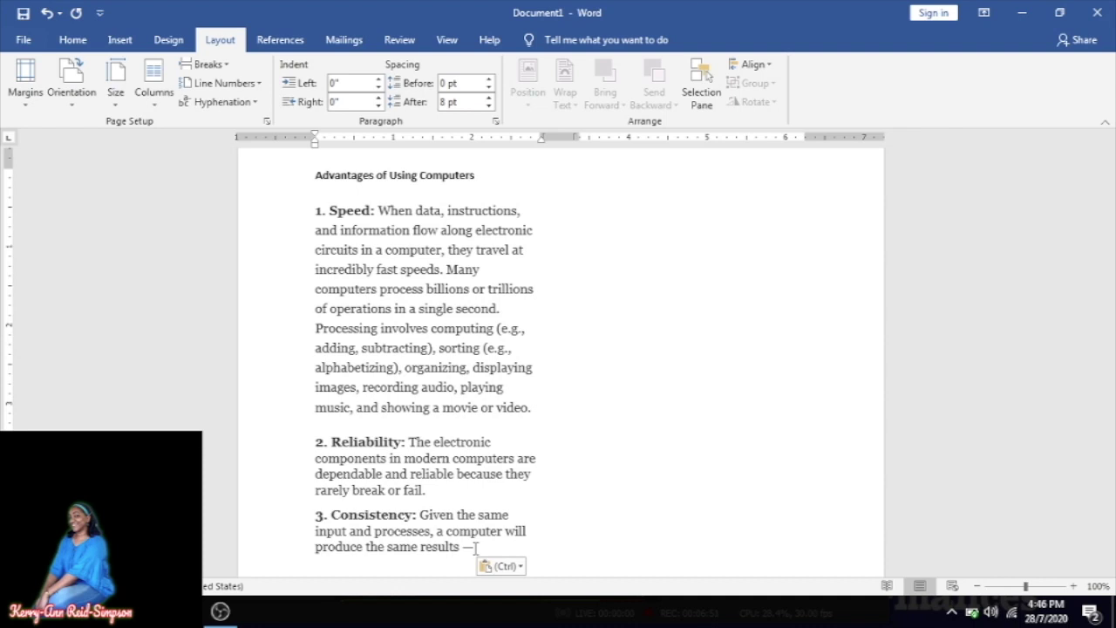
# Start a new line after the Consistency paragraph and insert a column break there
pyautogui.press('Return')
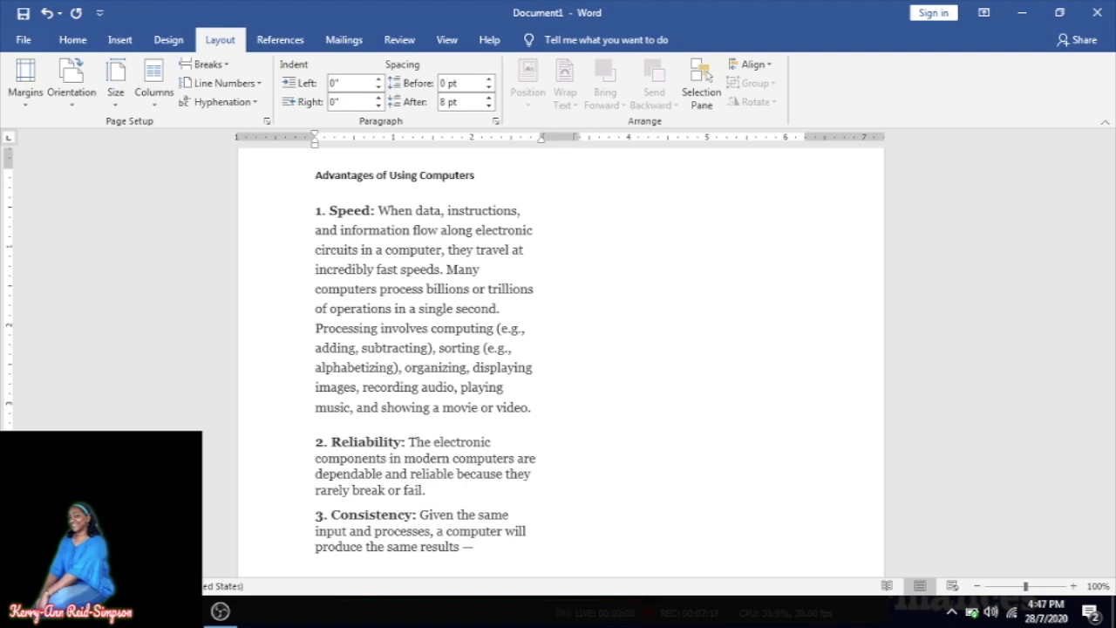
pyautogui.press('Return')
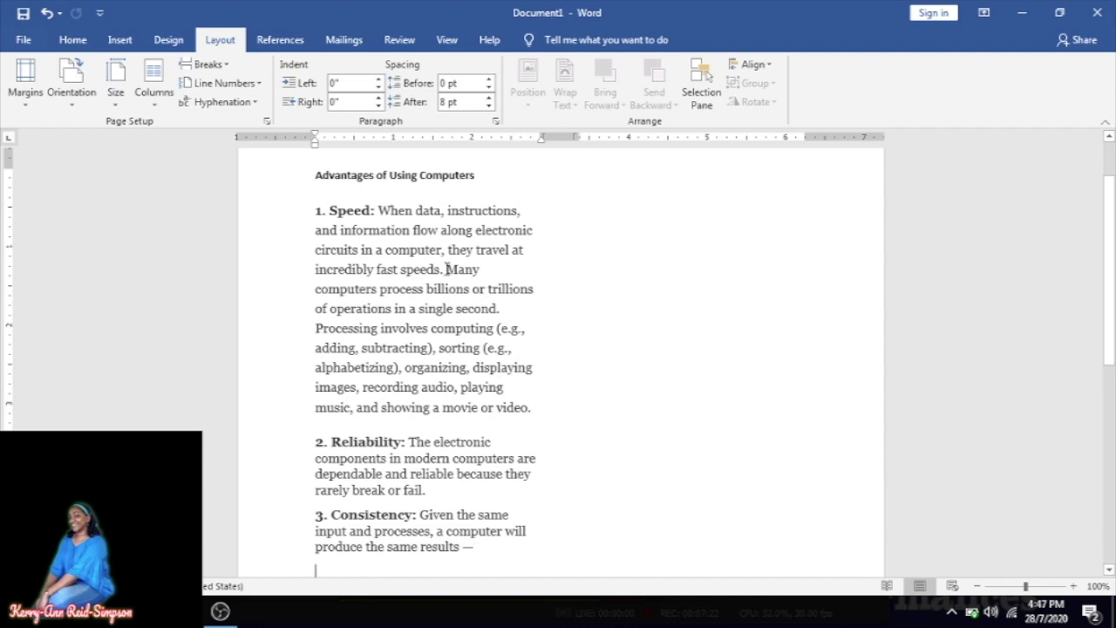
pyautogui.click(213, 65)
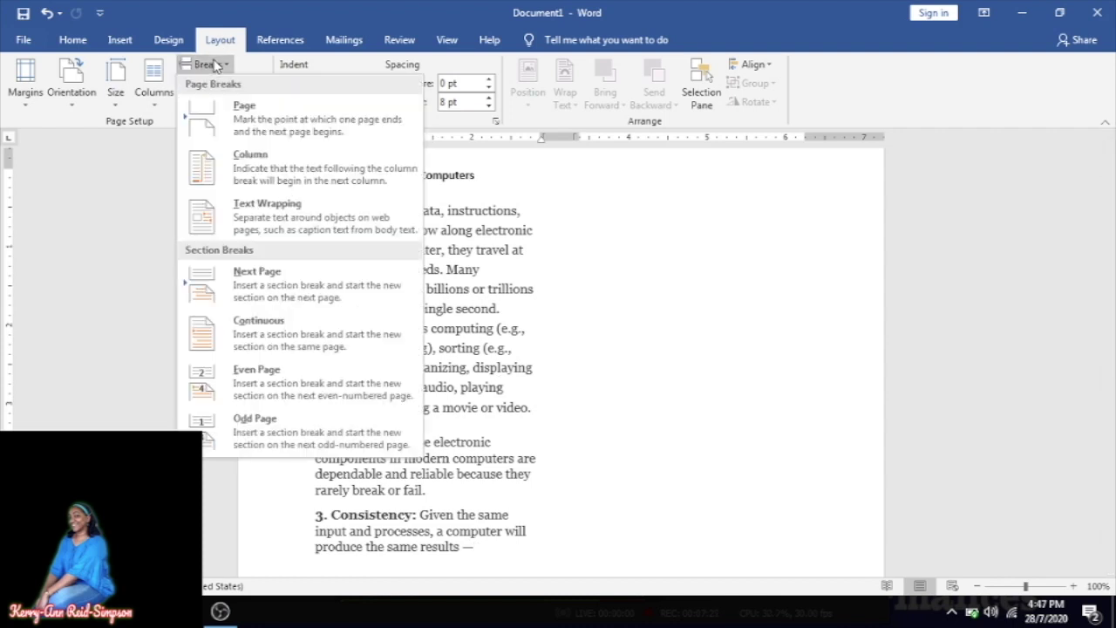
pyautogui.click(248, 159)
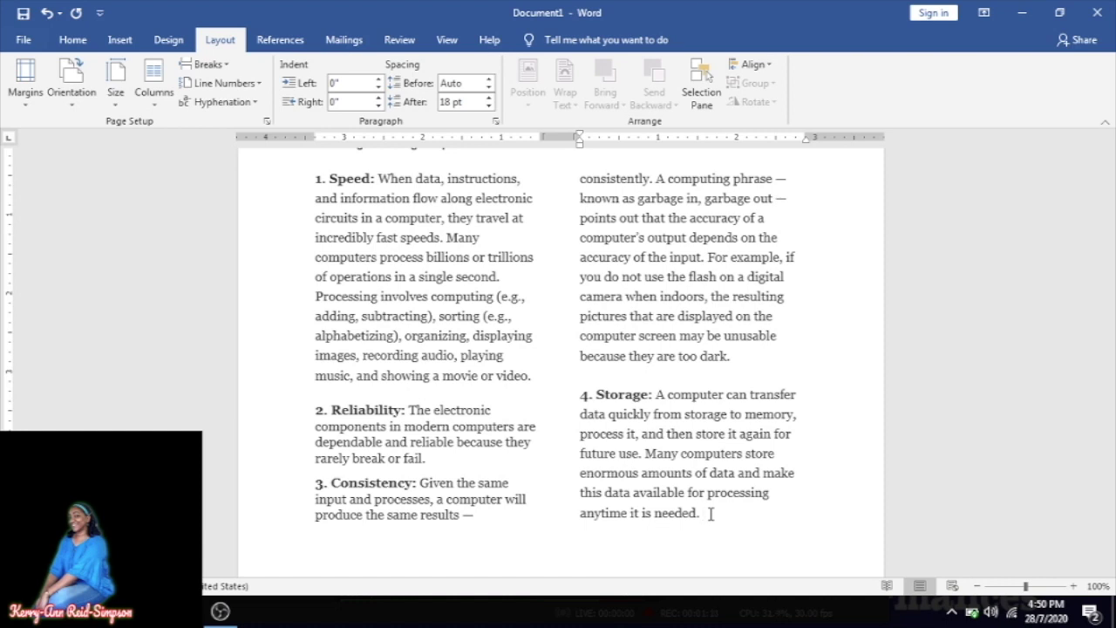
# Start a new line after the Storage paragraph in the second column and insert a continuous section break
pyautogui.press('Return')
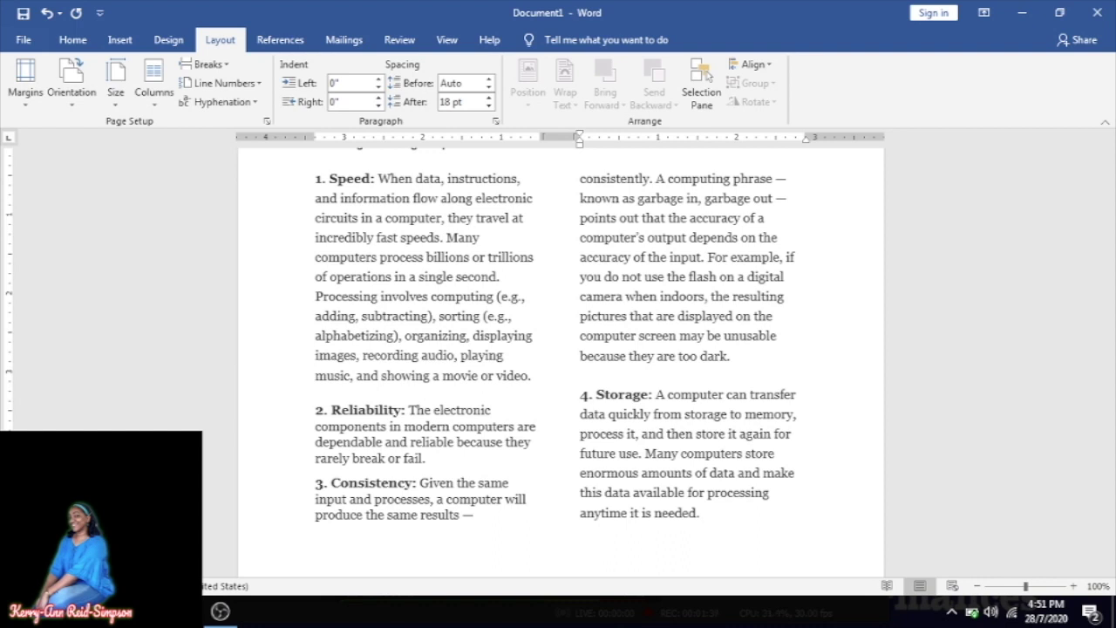
pyautogui.click(210, 66)
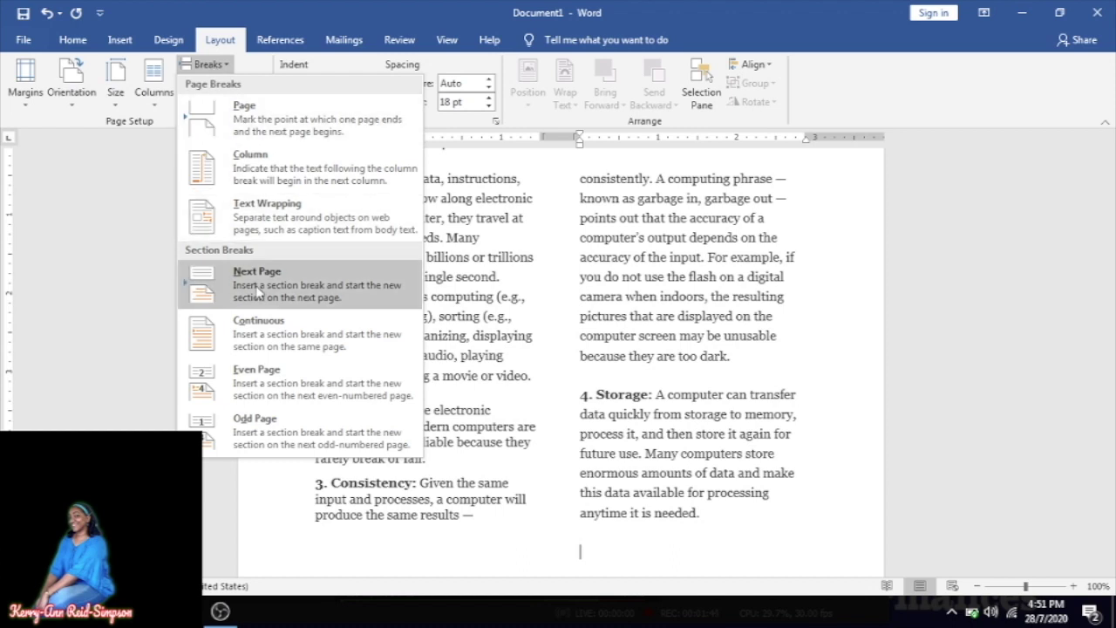
pyautogui.click(233, 338)
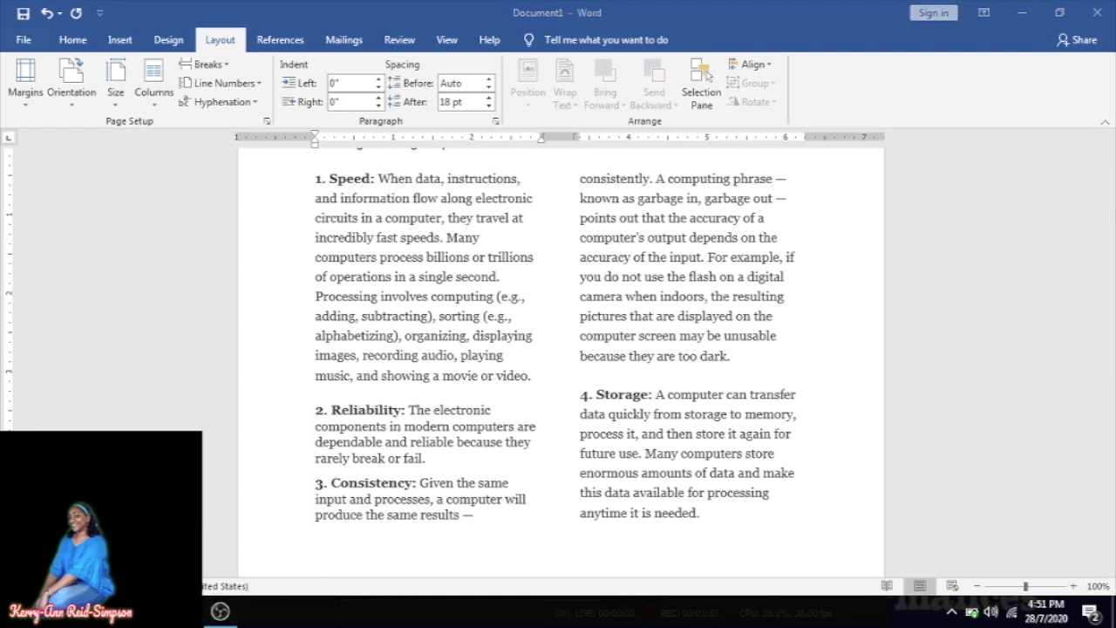
# Examine the Disadvantages of Using Computers section in Column setting exercise.docx, and return to Document1
pyautogui.moveTo(364, 611)
pyautogui.click(273, 545)
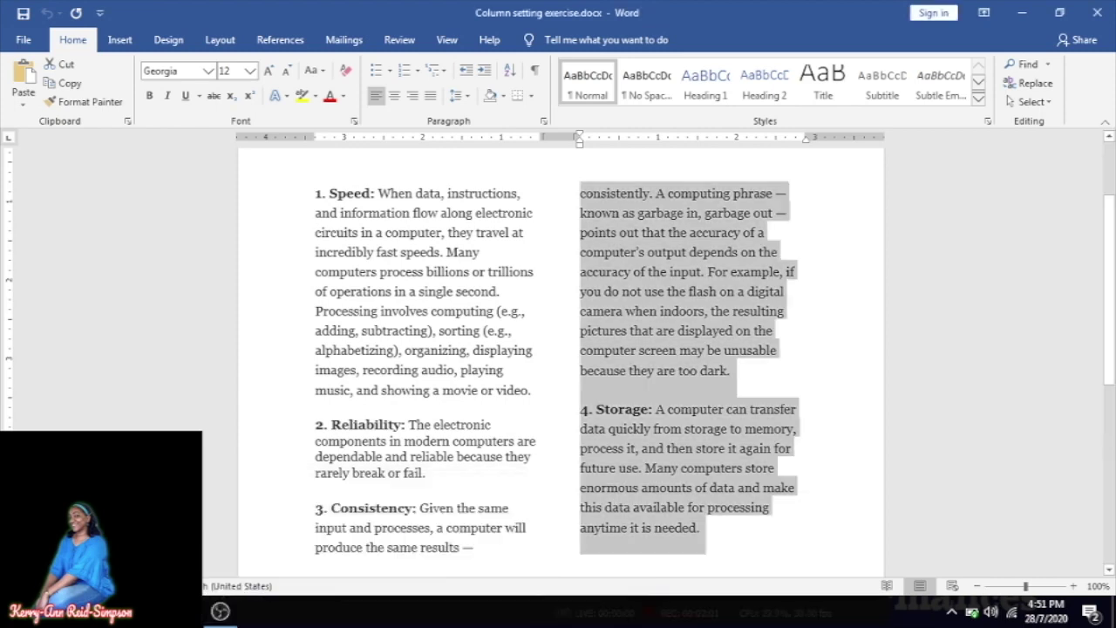
pyautogui.click(842, 533)
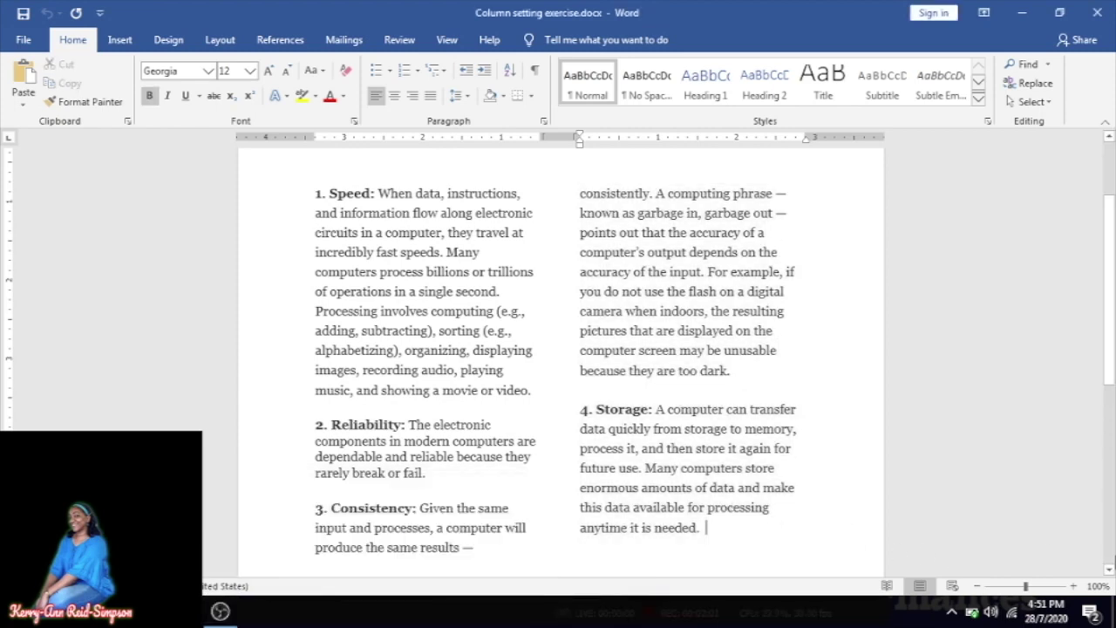
pyautogui.moveTo(1110, 571); pyautogui.dragTo(1110, 571)
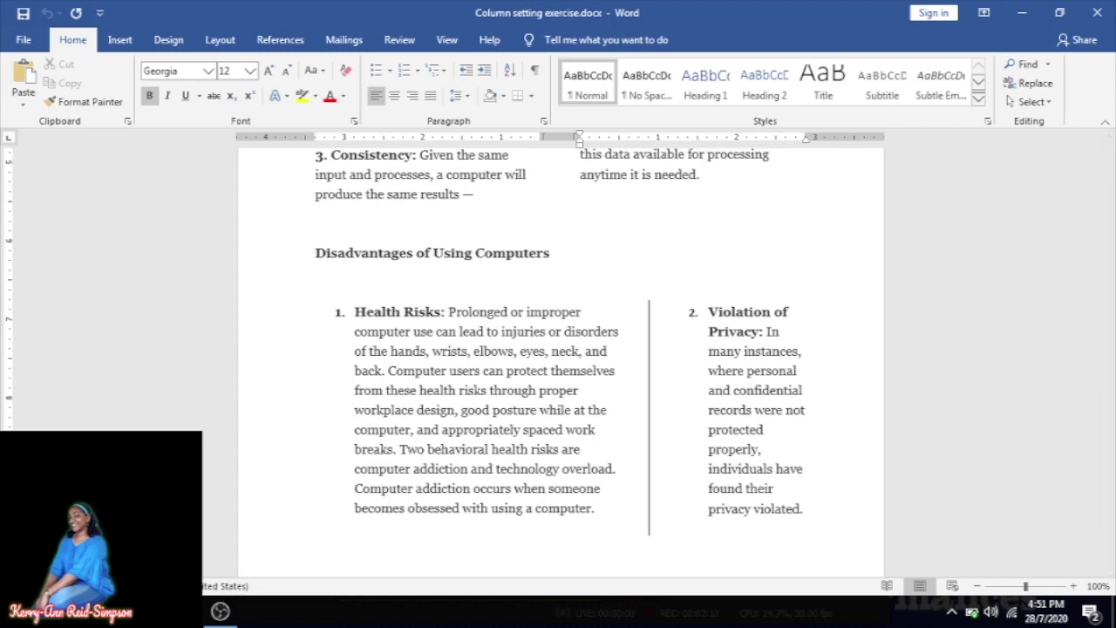
pyautogui.click(261, 613)
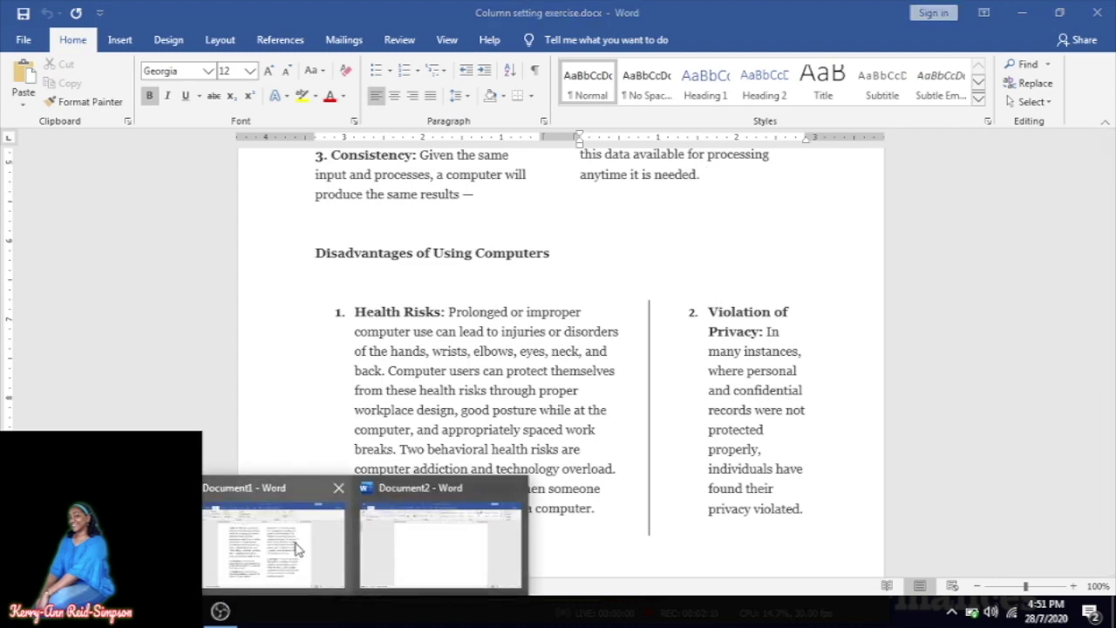
pyautogui.click(292, 548)
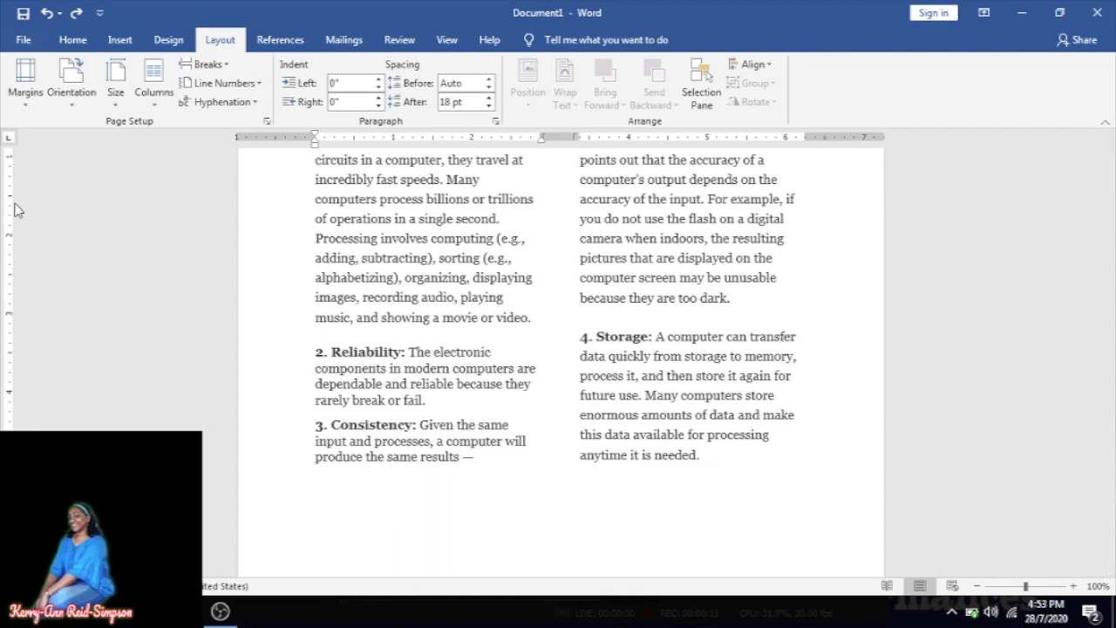
# Apply a one-column layout from this point forward, starting below the two-column advantages text
pyautogui.click(157, 78)
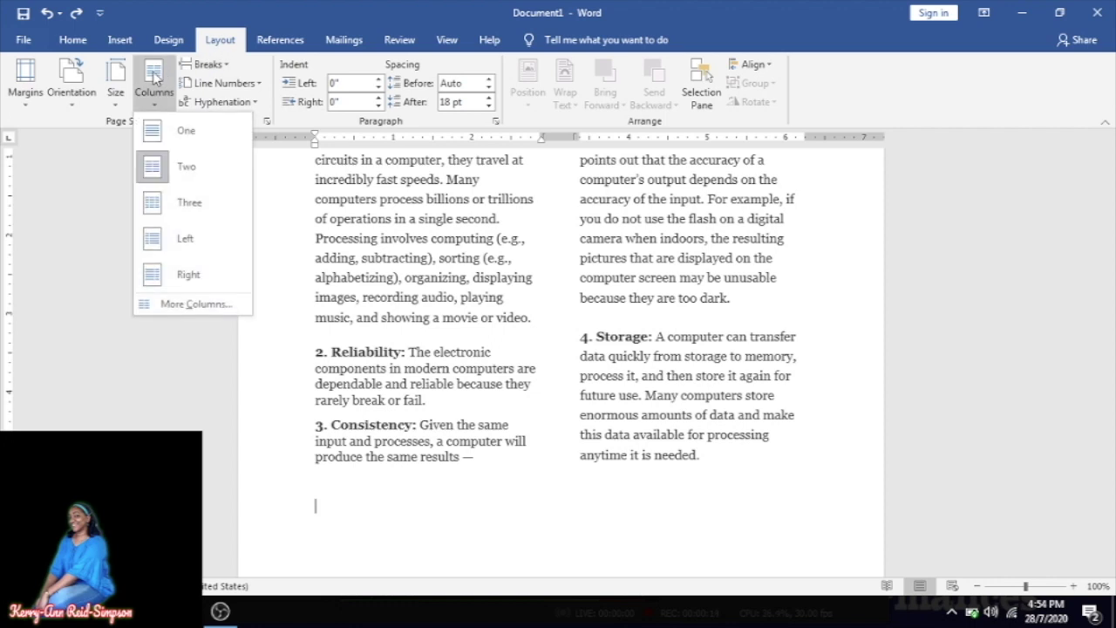
pyautogui.click(150, 305)
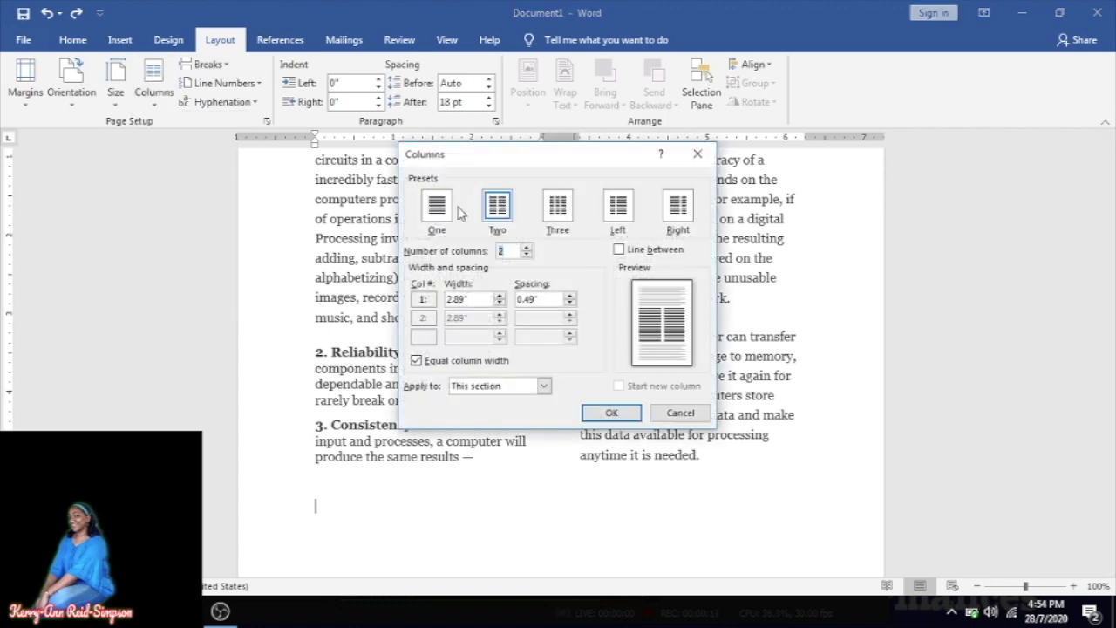
pyautogui.click(440, 206)
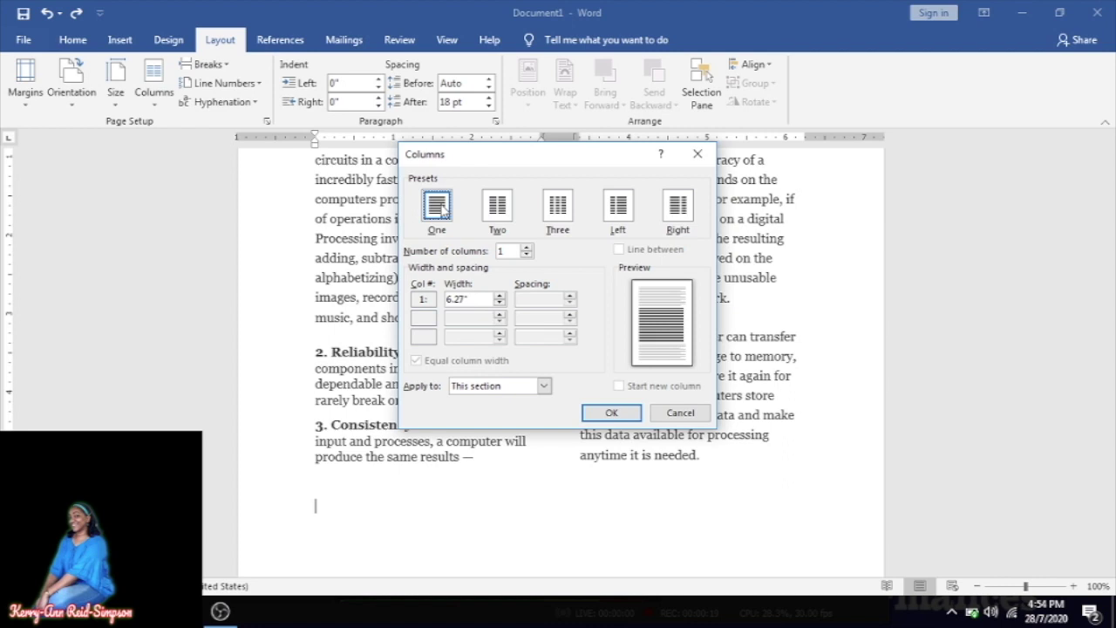
pyautogui.click(544, 387)
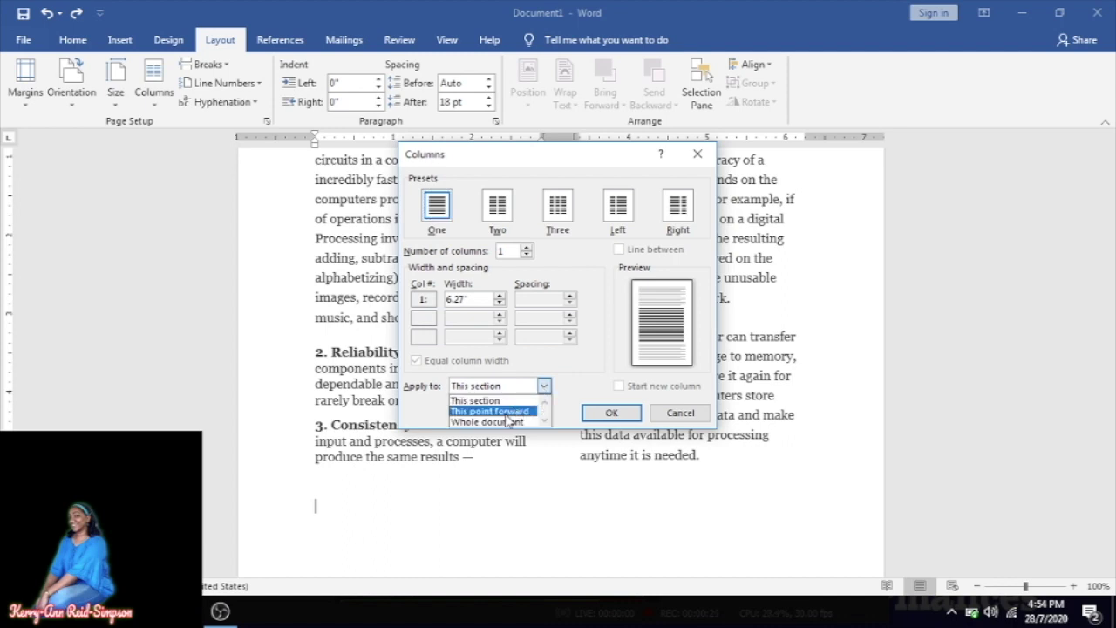
pyautogui.click(507, 410)
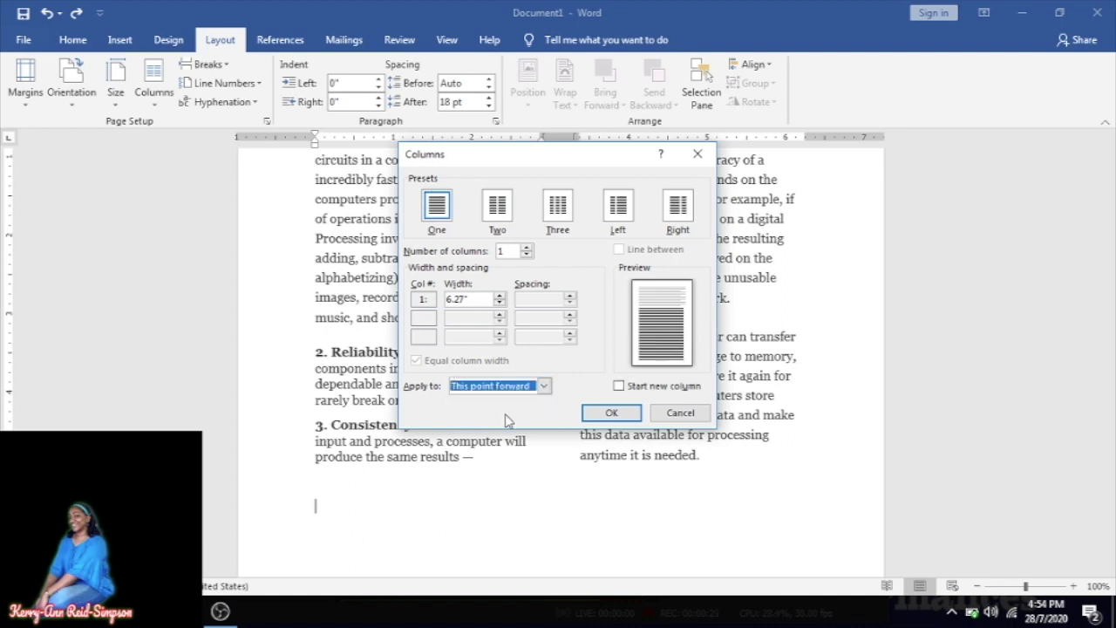
pyautogui.click(593, 416)
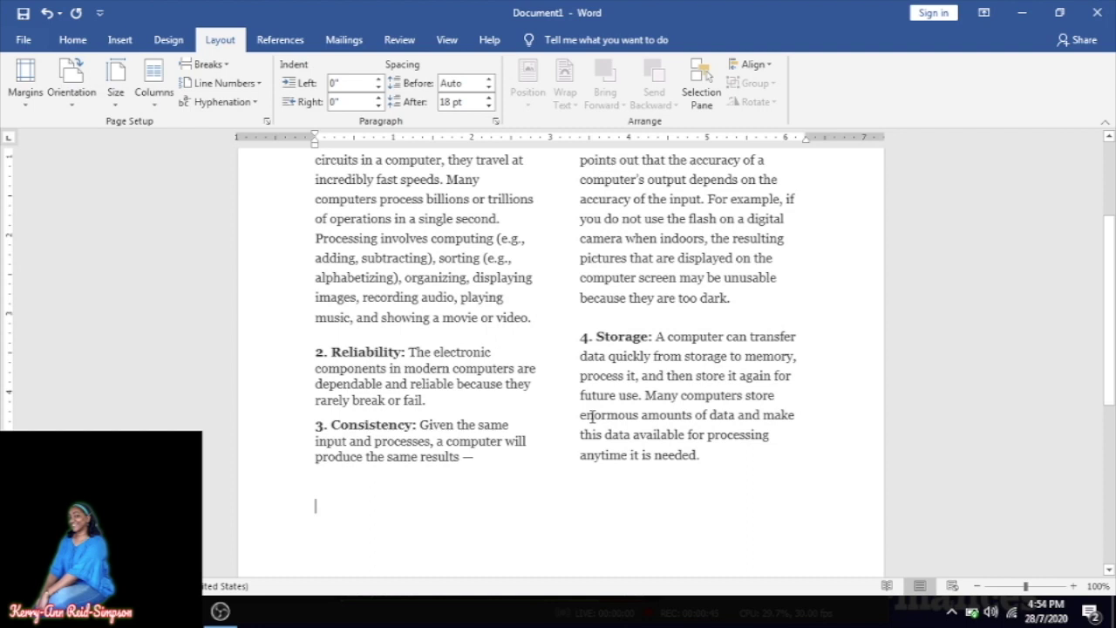
# Enter the heading "Disadvantages of Using Computers" below the advantages columns and start a new line below it
pyautogui.write('di')
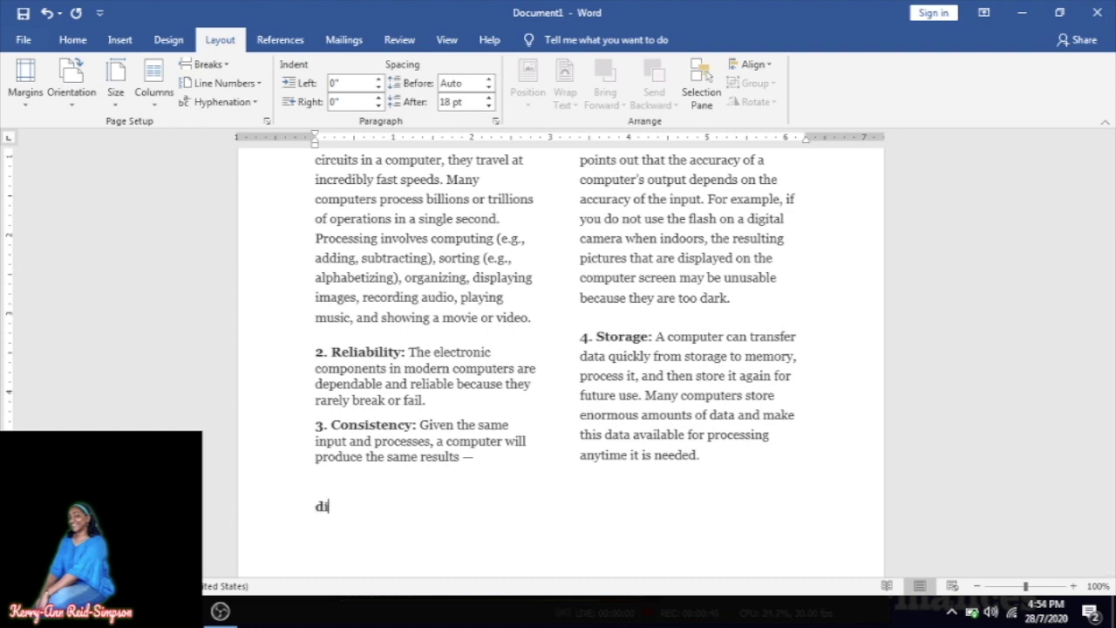
pyautogui.write('sadvantages of ')
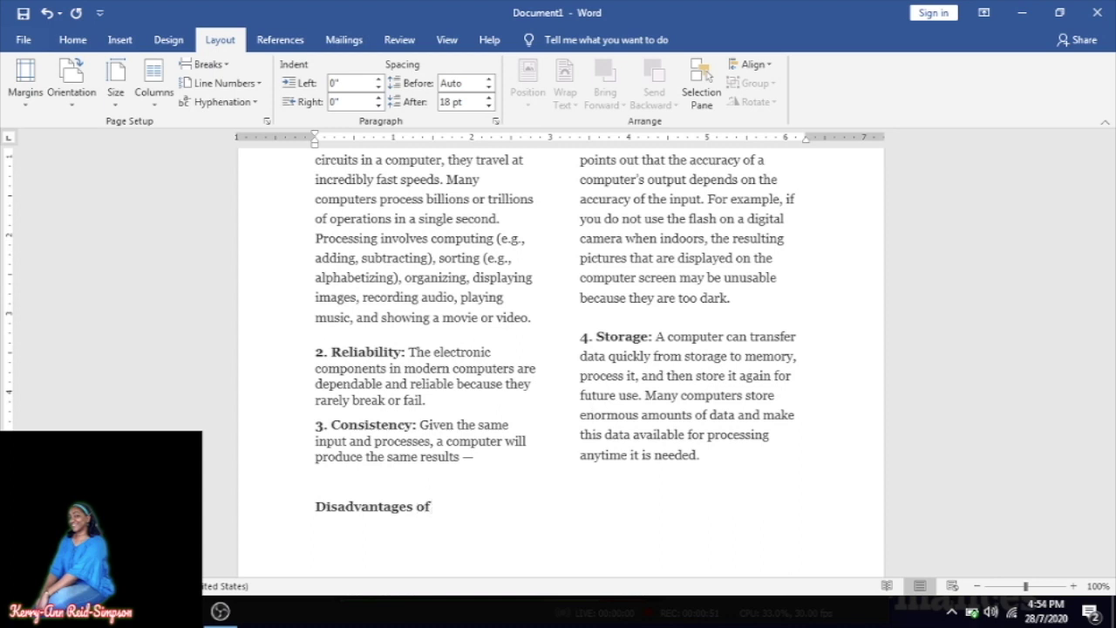
pyautogui.write('Using Com')
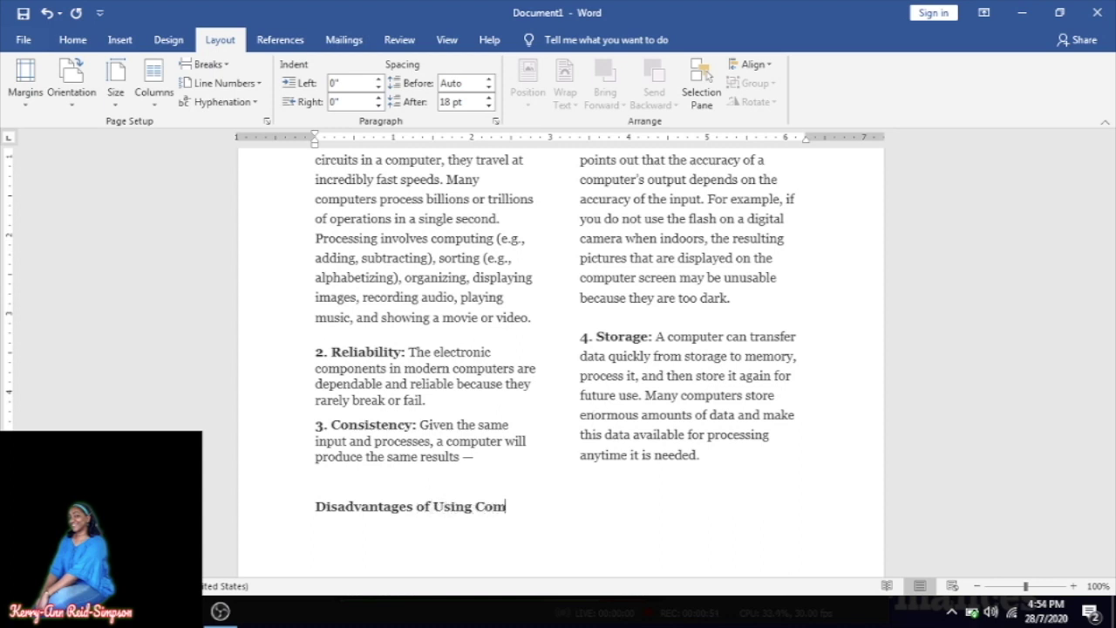
pyautogui.write('oputers')
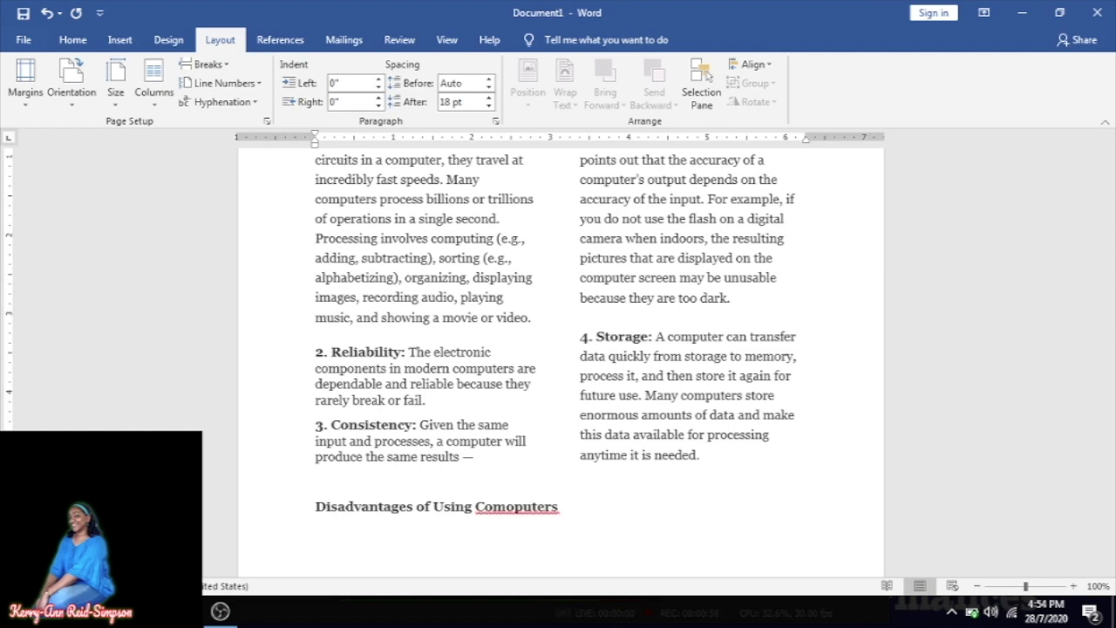
pyautogui.click(515, 507)
pyautogui.press('BackSpace')
pyautogui.press('Right')
pyautogui.press('Right')
pyautogui.press('End')
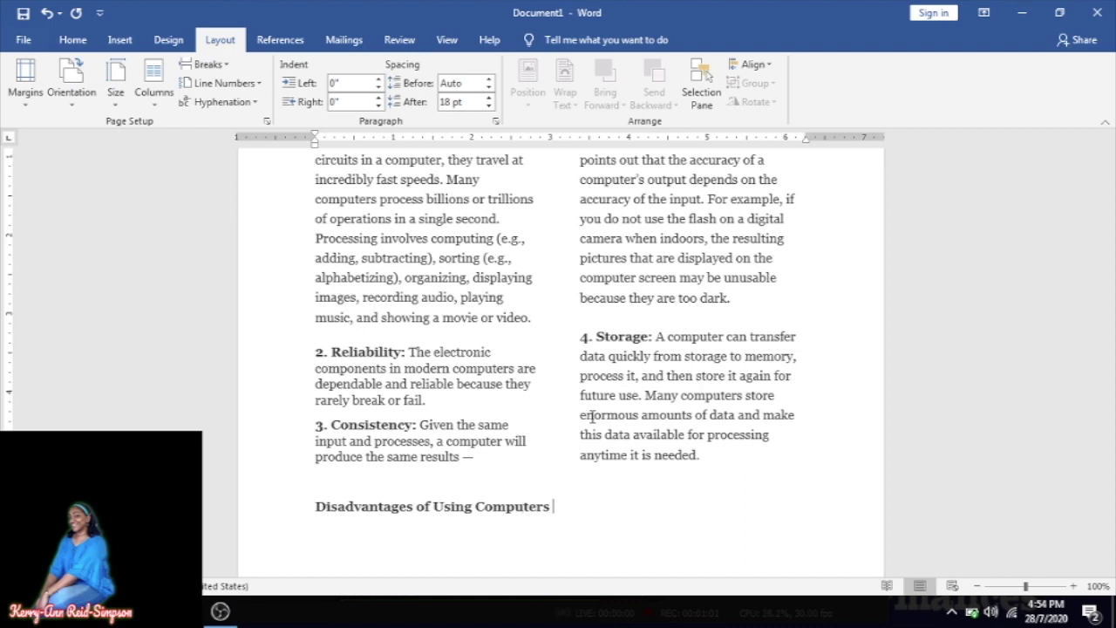
pyautogui.press('Return')
# Examine the column layout of the numbered disadvantages in Column setting exercise.docx, and return to Document1
pyautogui.hotkey('alt', 'Tab')
pyautogui.hotkey('alt', 'Tab')
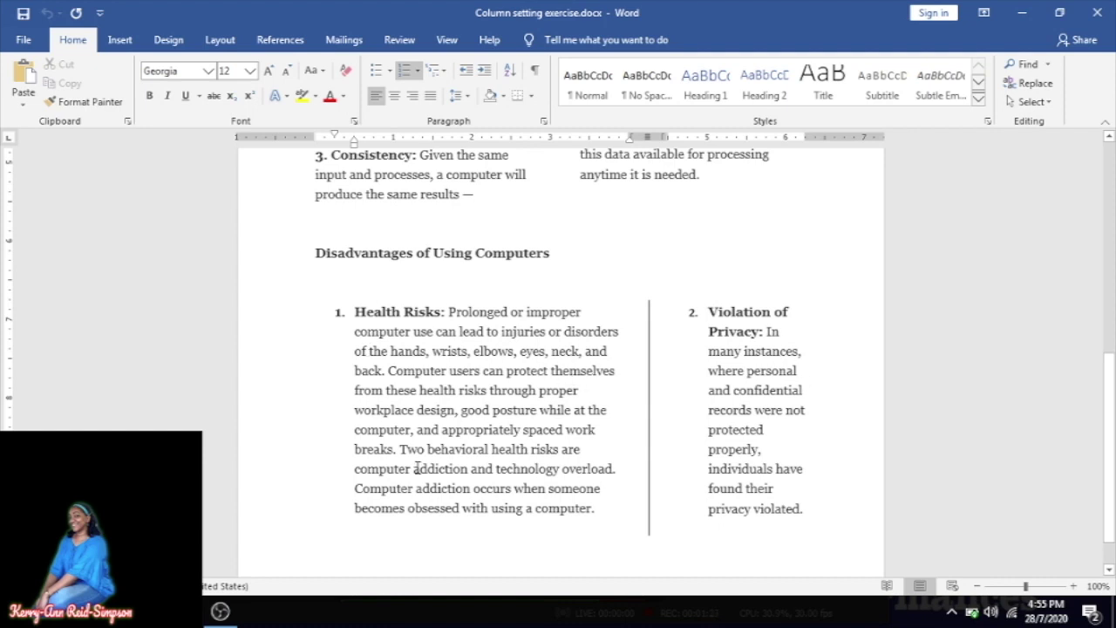
pyautogui.moveTo(183, 611)
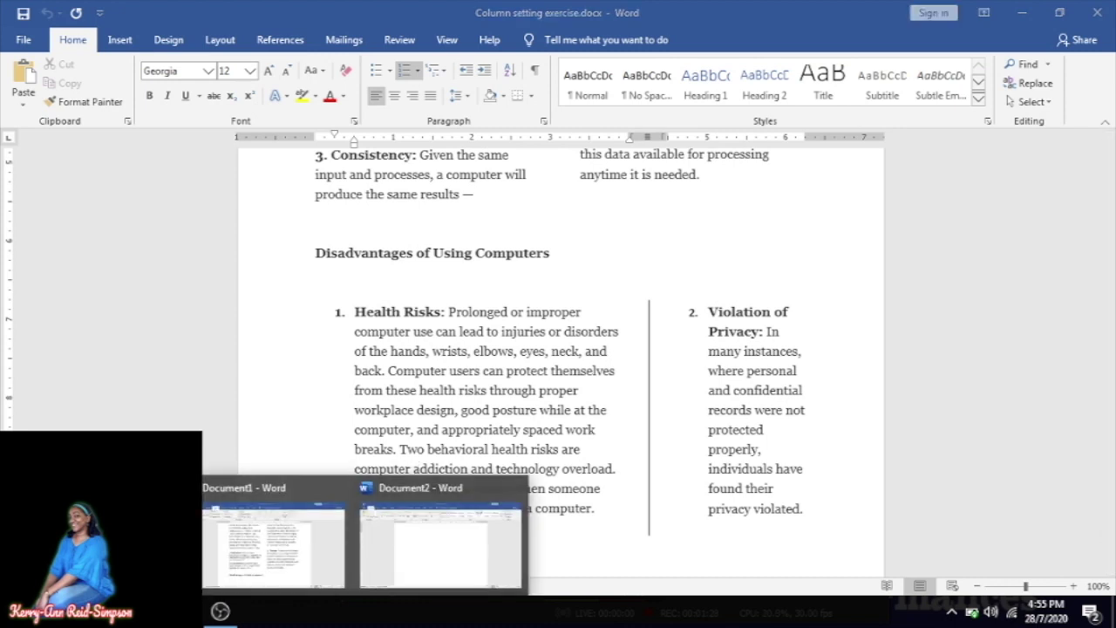
pyautogui.click(267, 566)
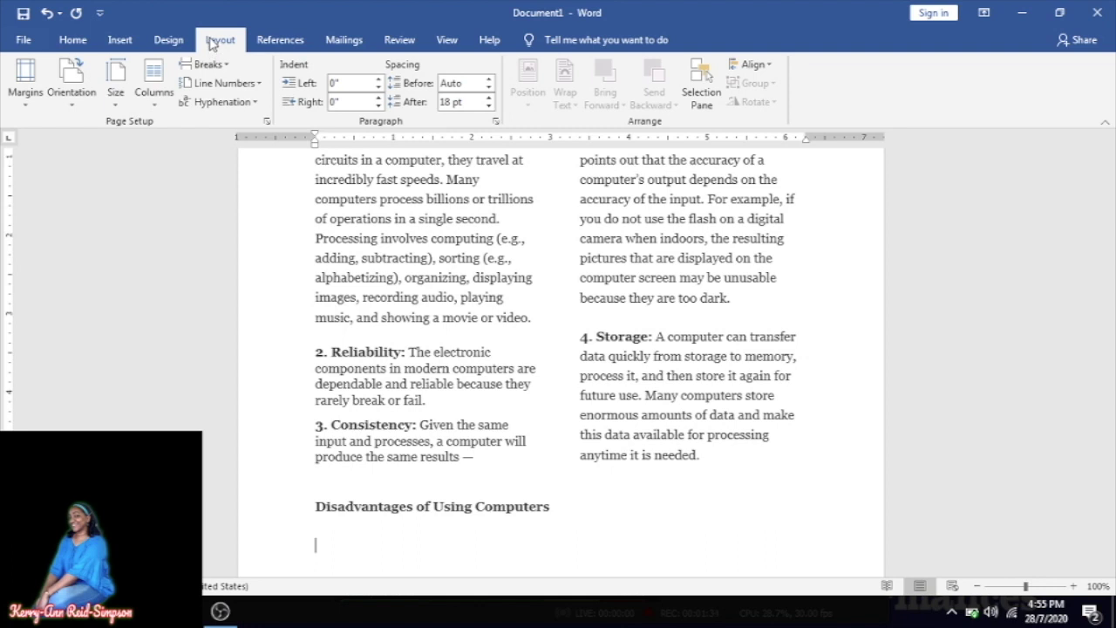
# Apply the Right preset of two unequal columns with a line between, from this point forward, below the "Disadvantages of Using Computers" heading
pyautogui.click(156, 80)
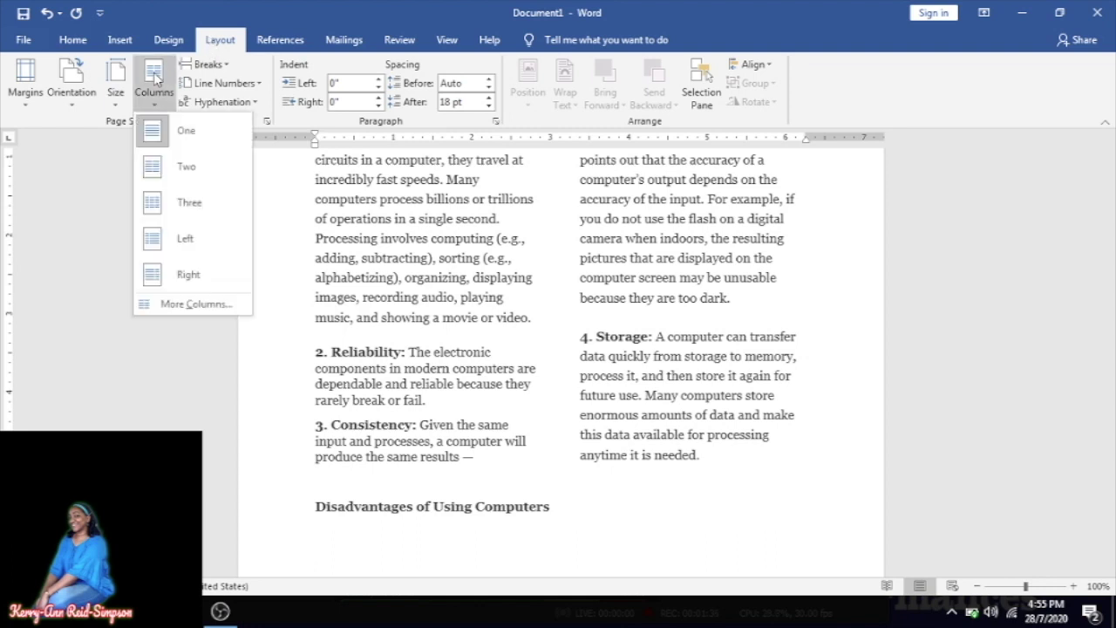
pyautogui.click(174, 303)
pyautogui.click(678, 205)
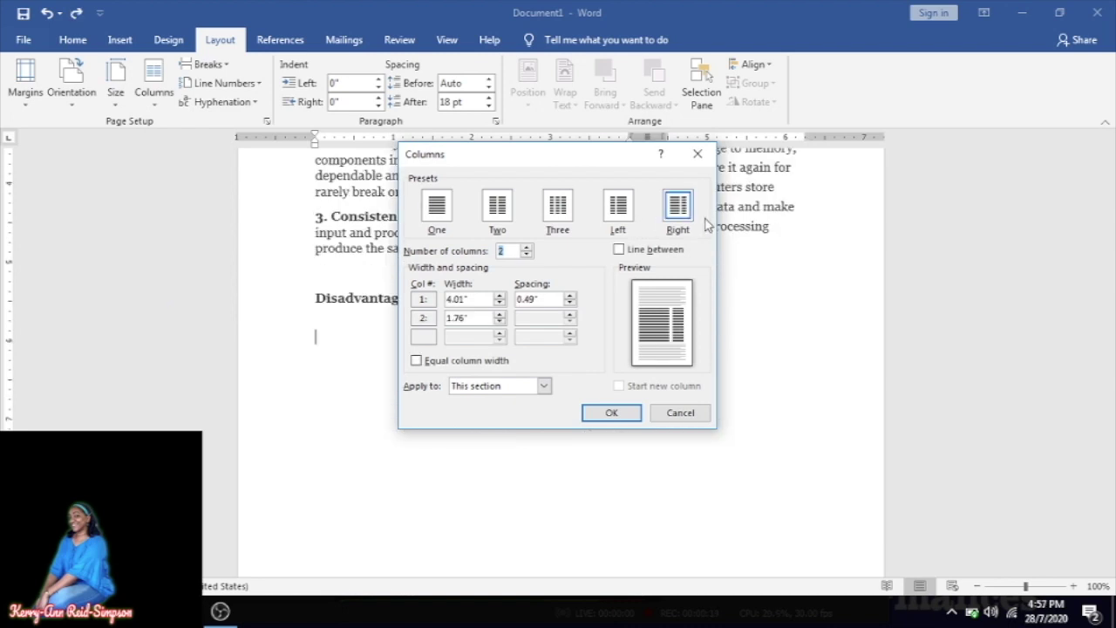
pyautogui.click(679, 209)
pyautogui.click(619, 250)
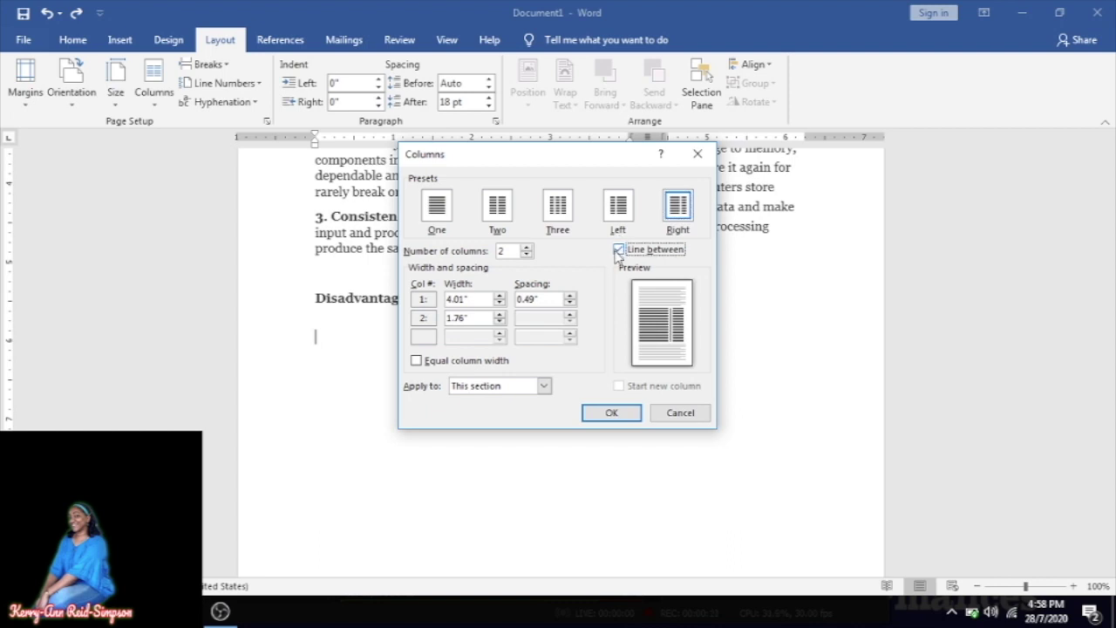
pyautogui.click(619, 251)
pyautogui.click(544, 386)
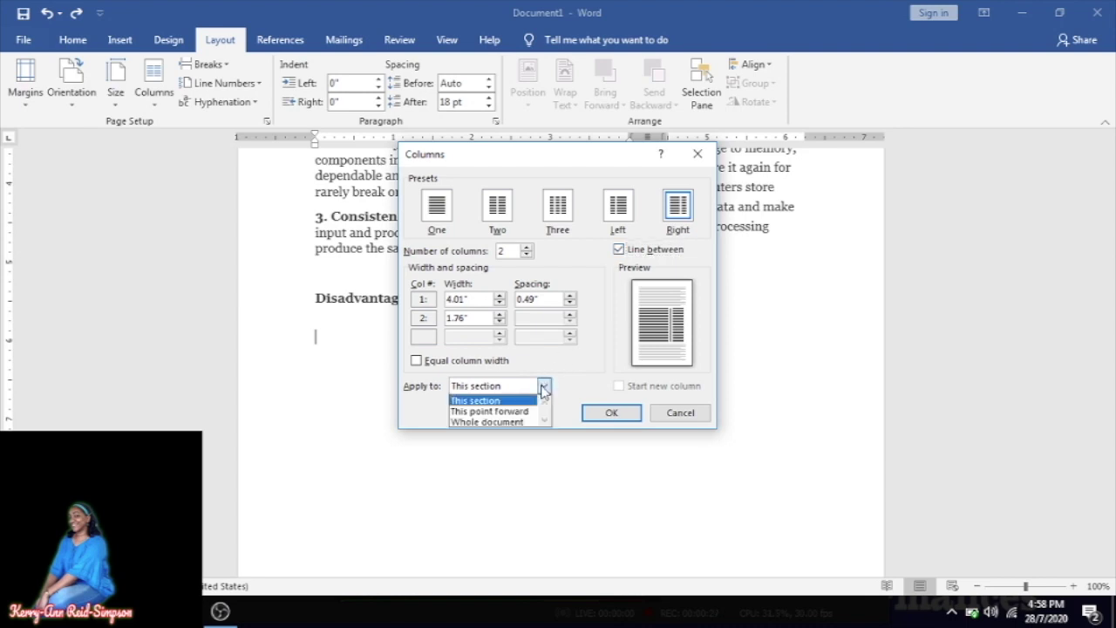
pyautogui.click(476, 413)
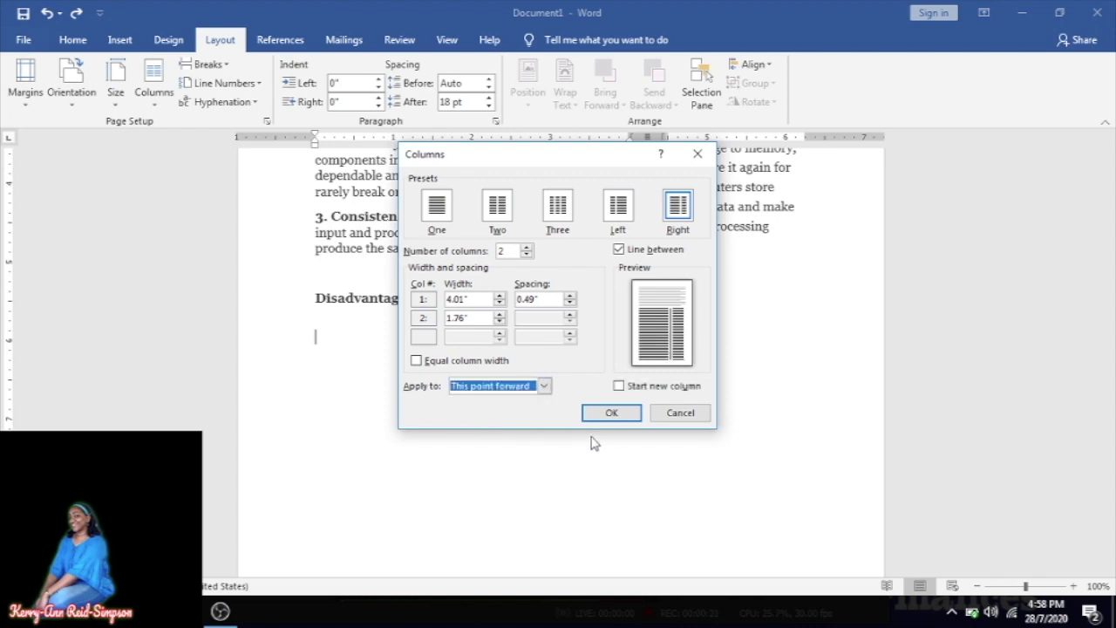
pyautogui.click(611, 413)
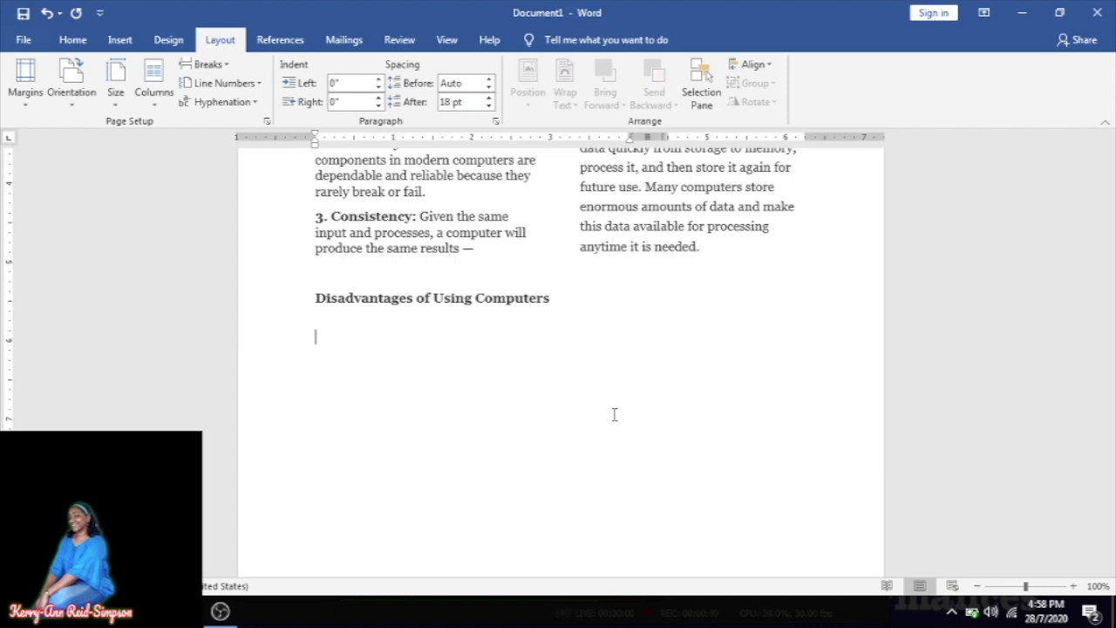
# Add the numbered Health Risks paragraph below the disadvantages heading, and insert a column break on a new line after it
pyautogui.write('Health Risks: Prolonged or improper computer use can lead to injuries or disorders of the hands, wrists, elbows, eyes, neck, and back. Computer users can protect themselves from these health risks through proper workplace design, good posture while at the computer, and appropriately spaced work breaks. Two behavioral health risks are computer addiction and technology overload. Computer addiction occurs when someone becomes obsessed with using a computer.')
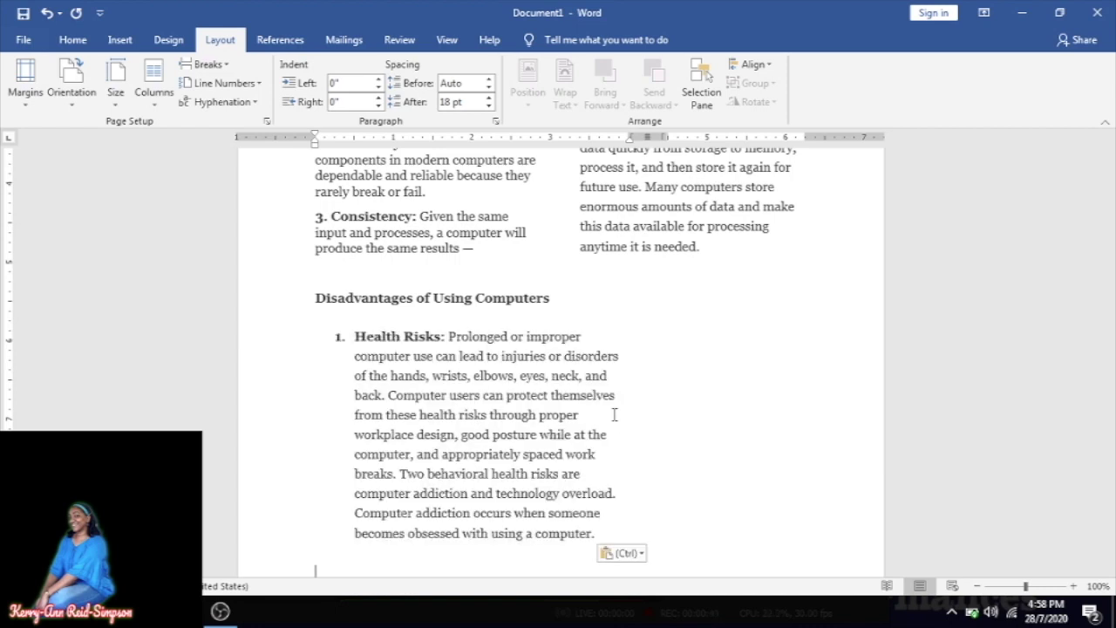
pyautogui.press('BackSpace')
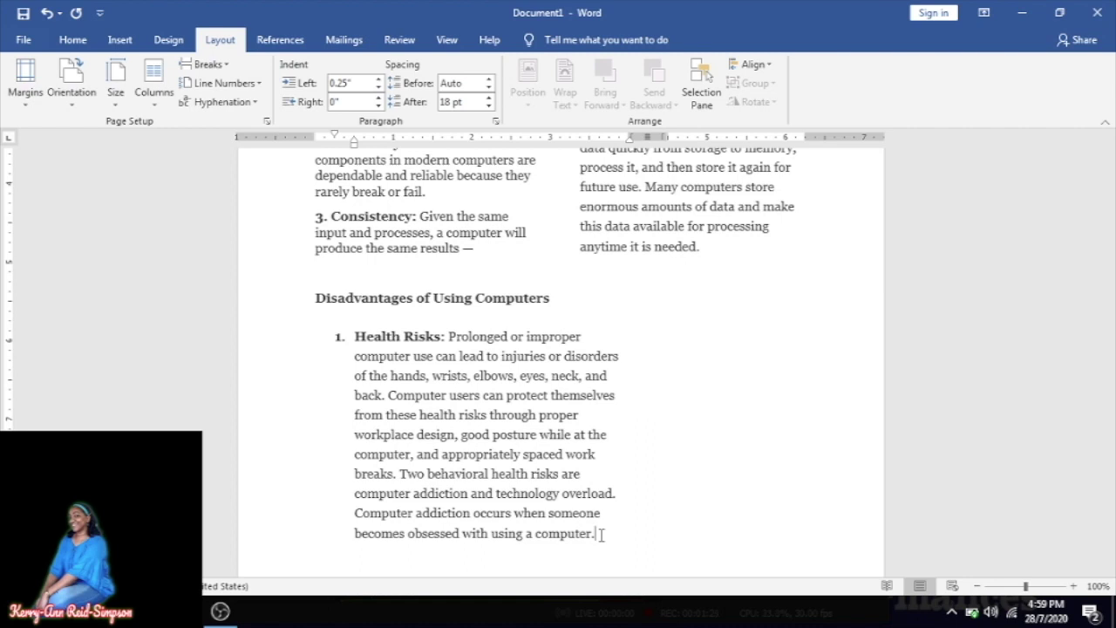
pyautogui.press('Return')
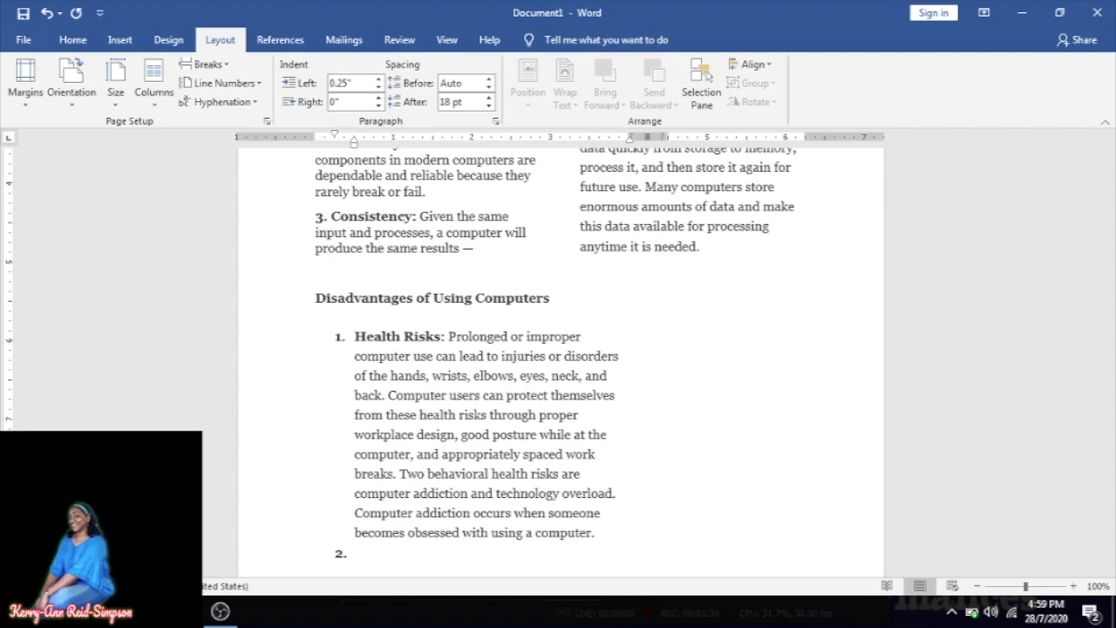
pyautogui.click(228, 70)
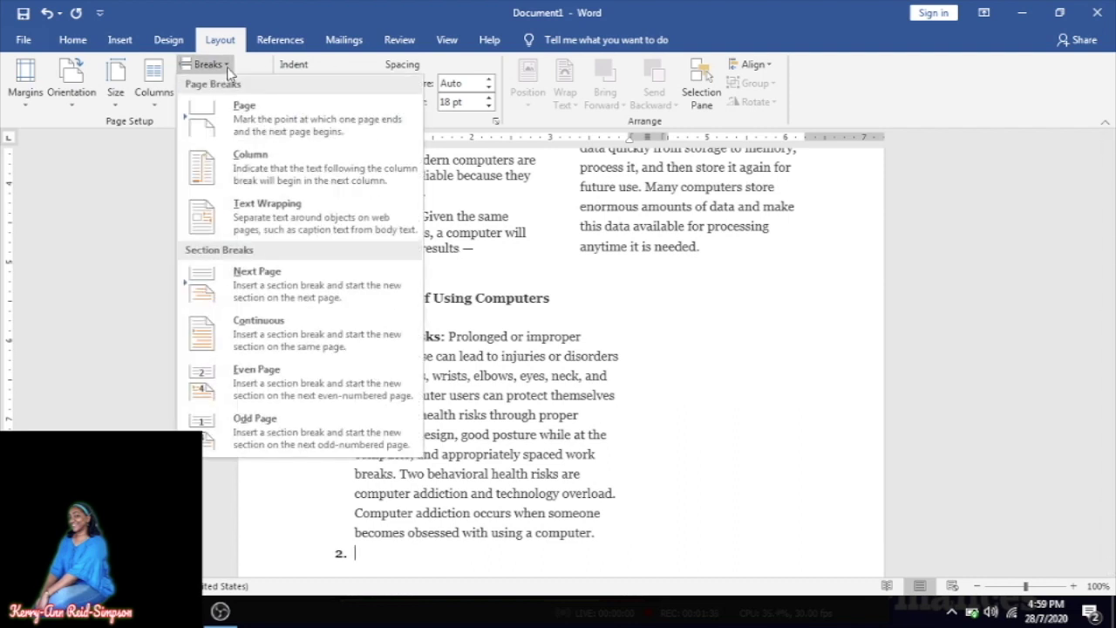
pyautogui.click(264, 163)
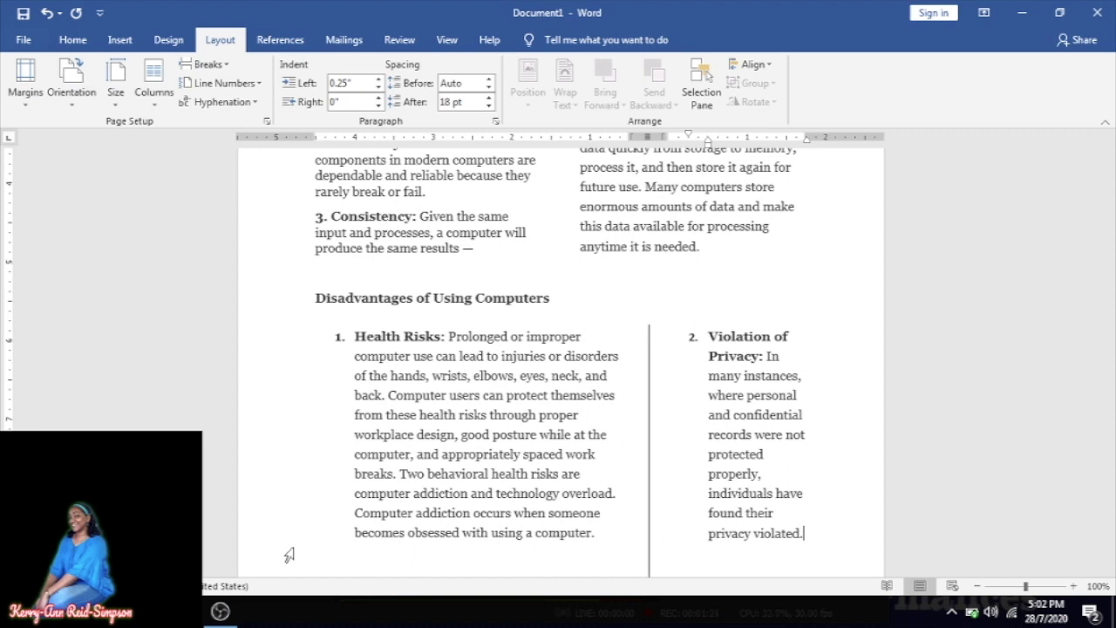
pyautogui.click(219, 611)
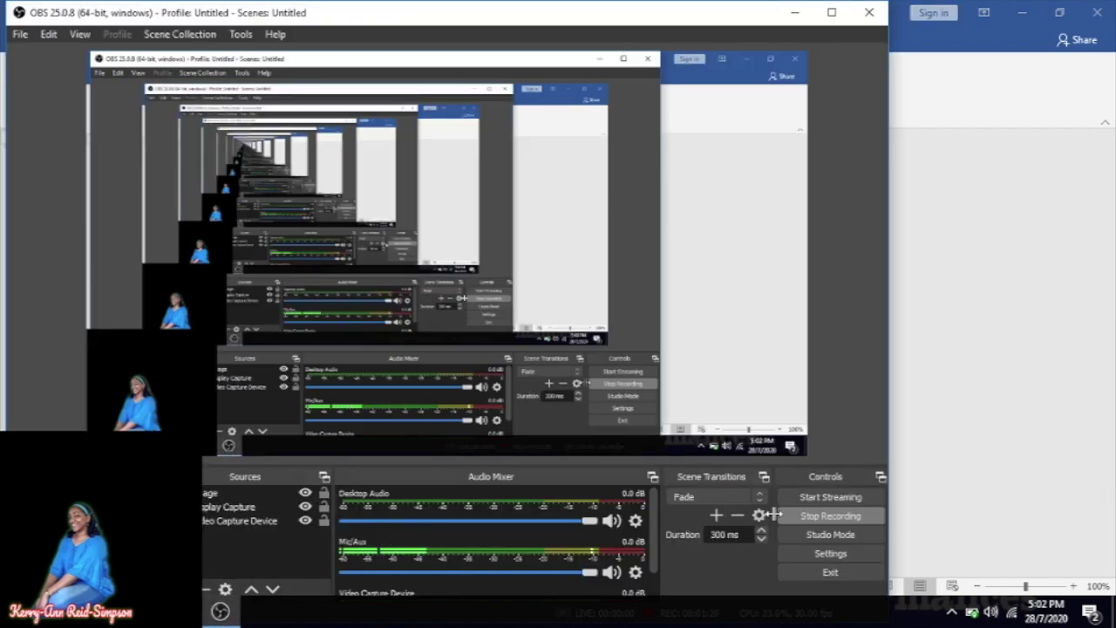